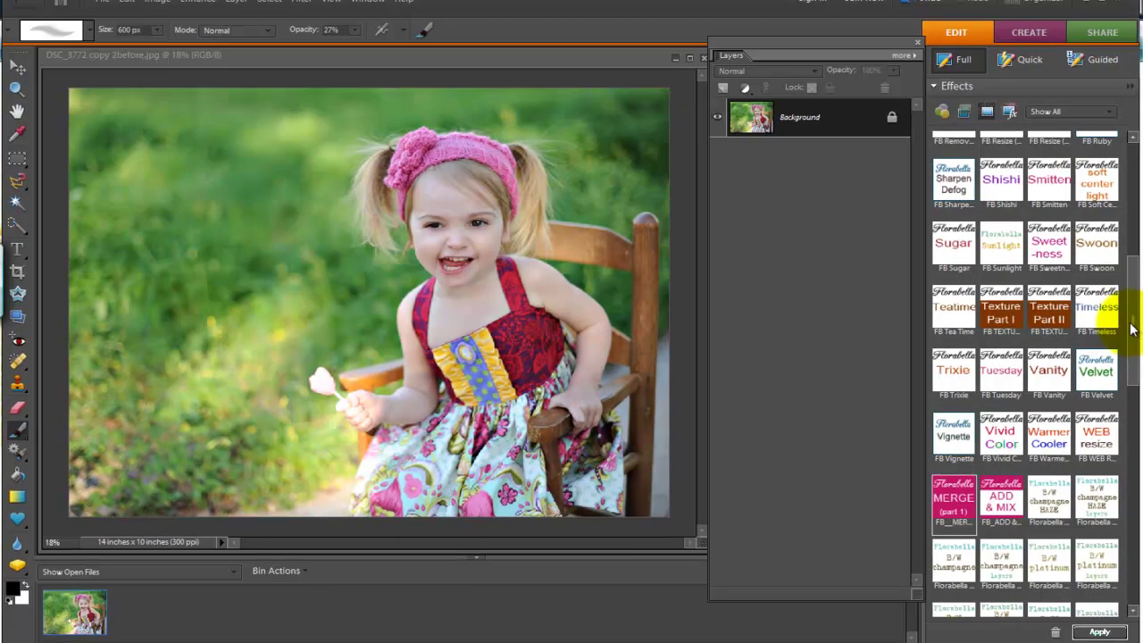
Scroll the Effects panel to bring the FB Envy thumbnail into view.
left_click_drag(1132, 329, 1132, 209)
Run FB Envy to build its Sharpen/Defog-to-Vignette layer stack, then scroll to MERGE.
double_click(1050, 205)
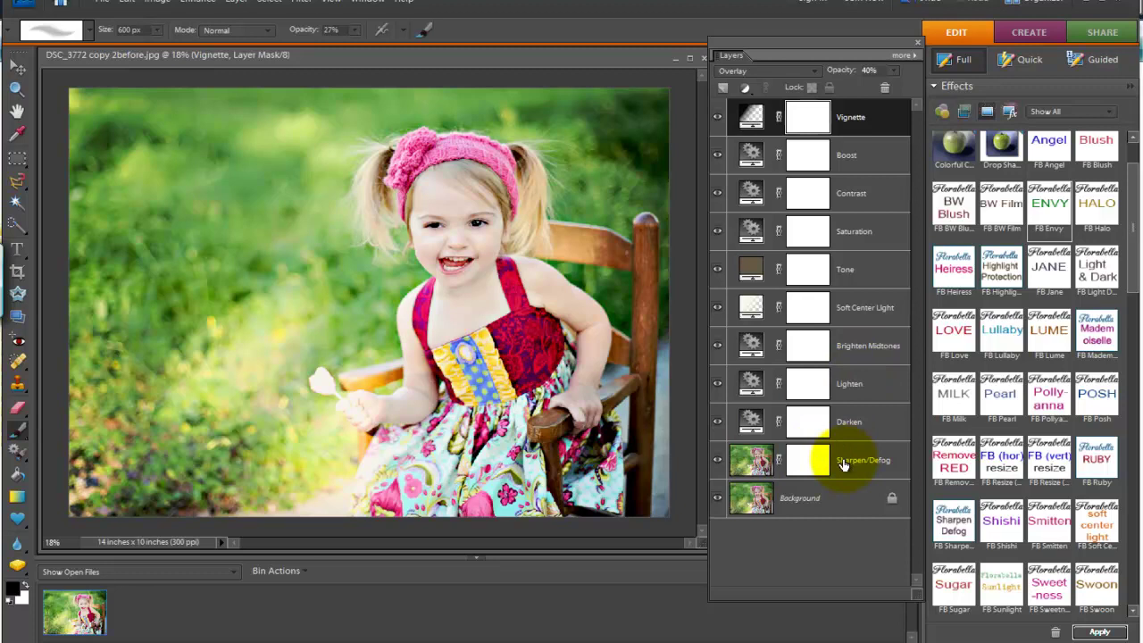
left_click_drag(1132, 250, 1136, 375)
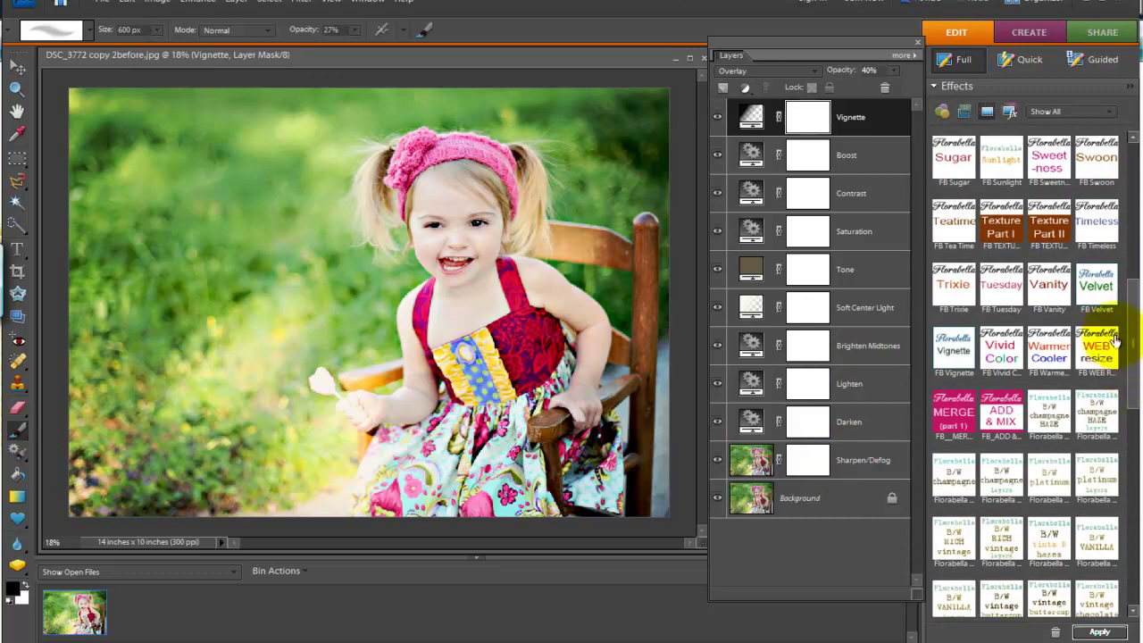
Flatten the Envy layers into one Florabella layer with FB MERGE (part 1), then hide it.
double_click(958, 416)
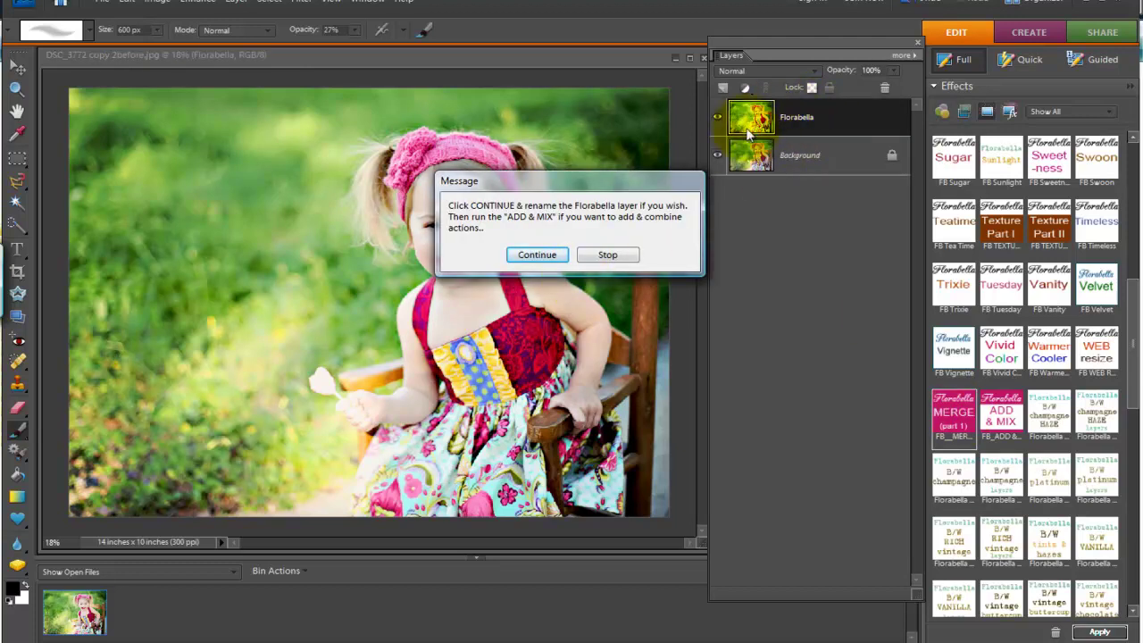
left_click_drag(637, 175, 819, 272)
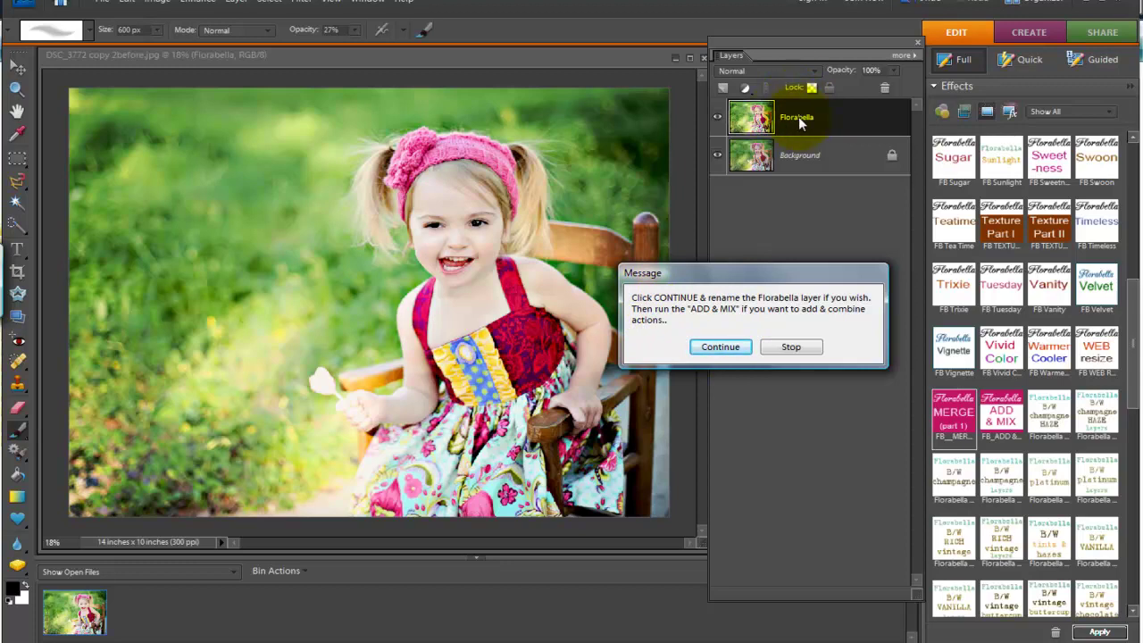
left_click(722, 348)
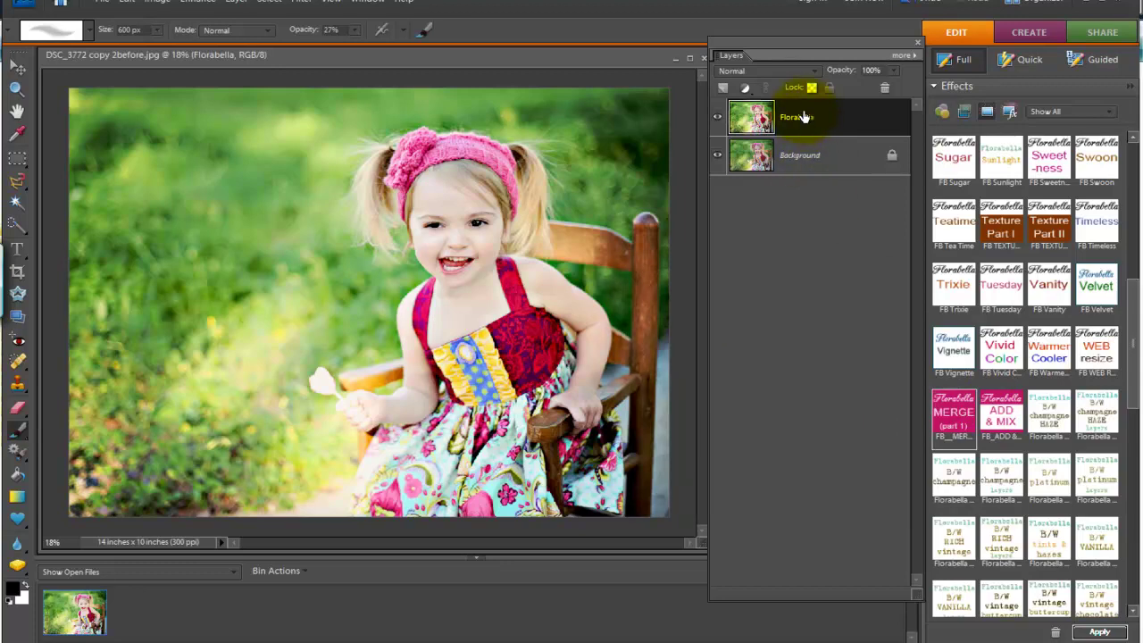
left_click(719, 119)
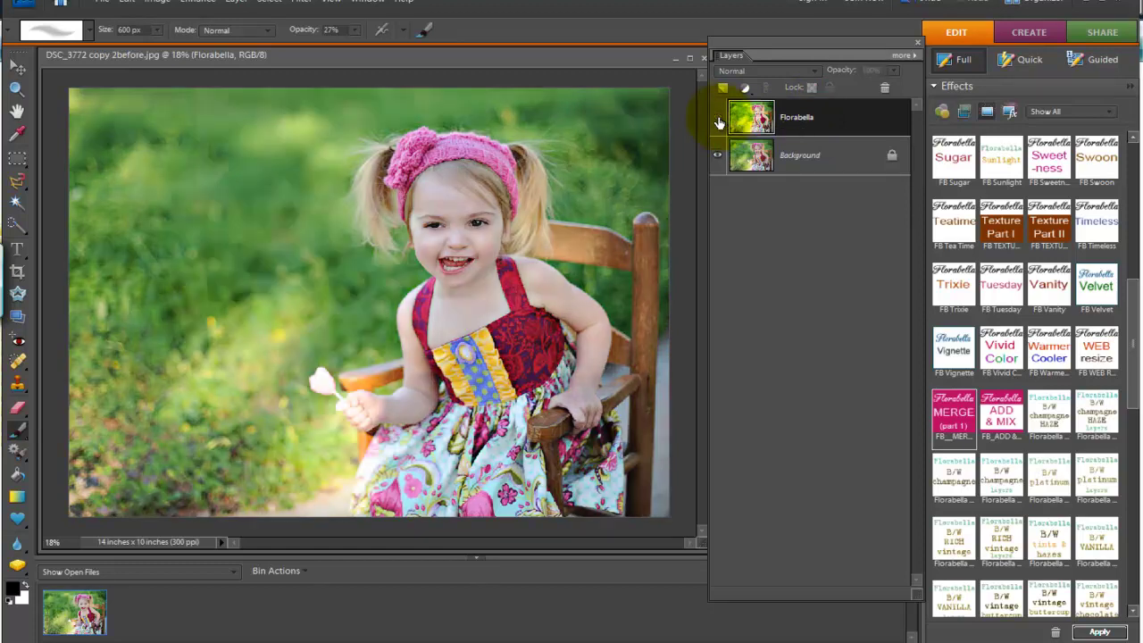
Show the merged Florabella layer again and rename it Envy.
left_click(719, 118)
double_click(796, 117)
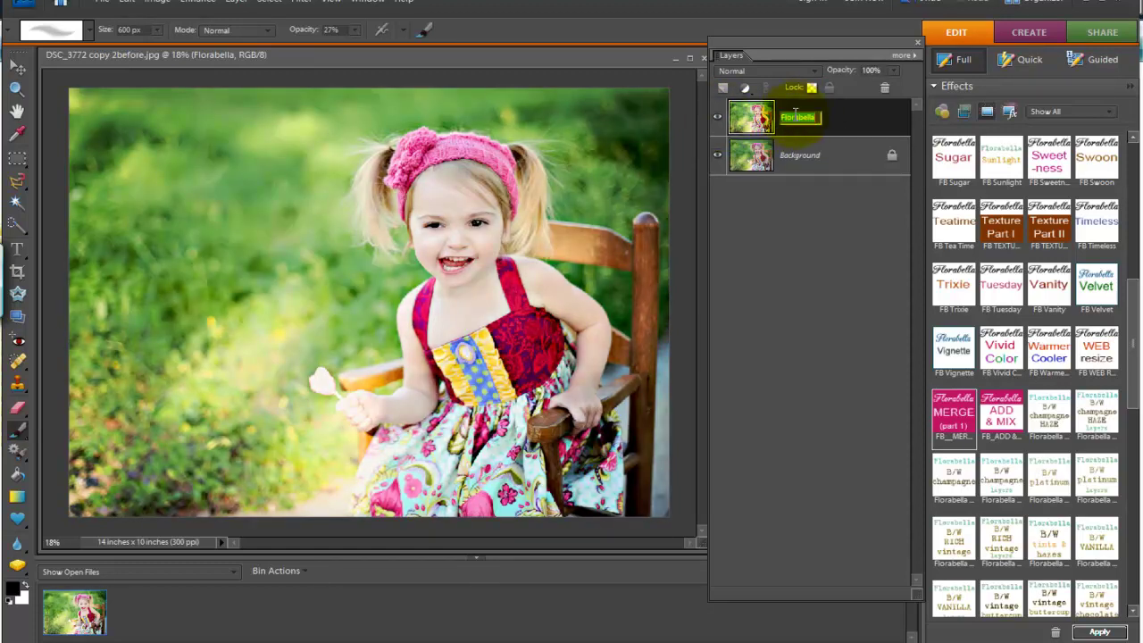
type("Envy")
key("Return")
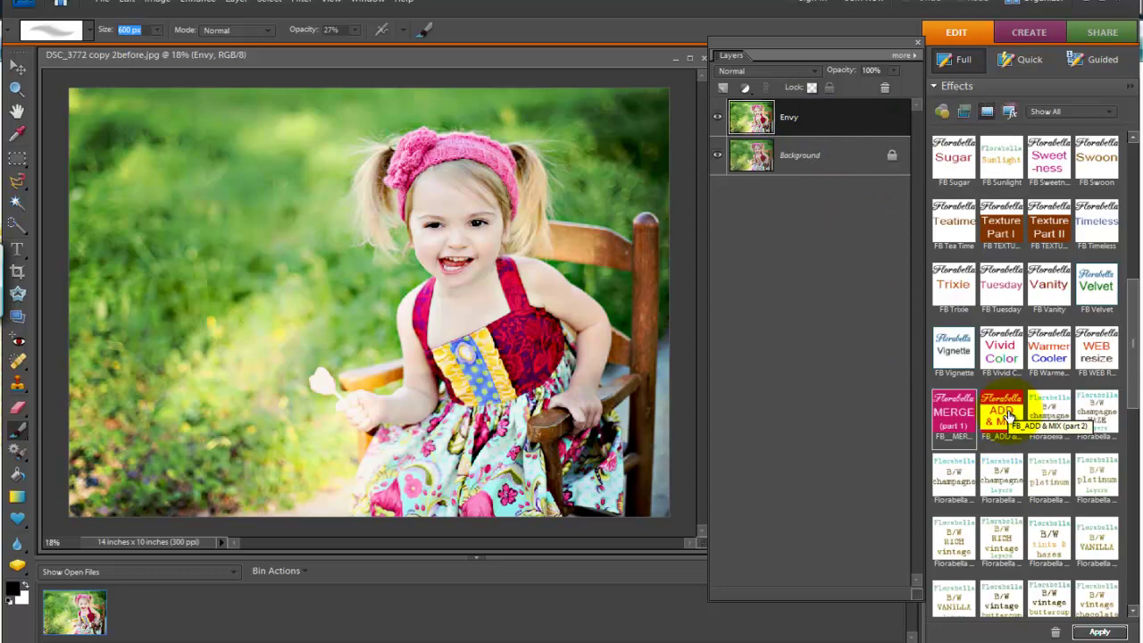
Try a lower opacity on the Envy layer, compare before/after, and return it to 100%.
left_click(895, 70)
left_click_drag(877, 85, 871, 87)
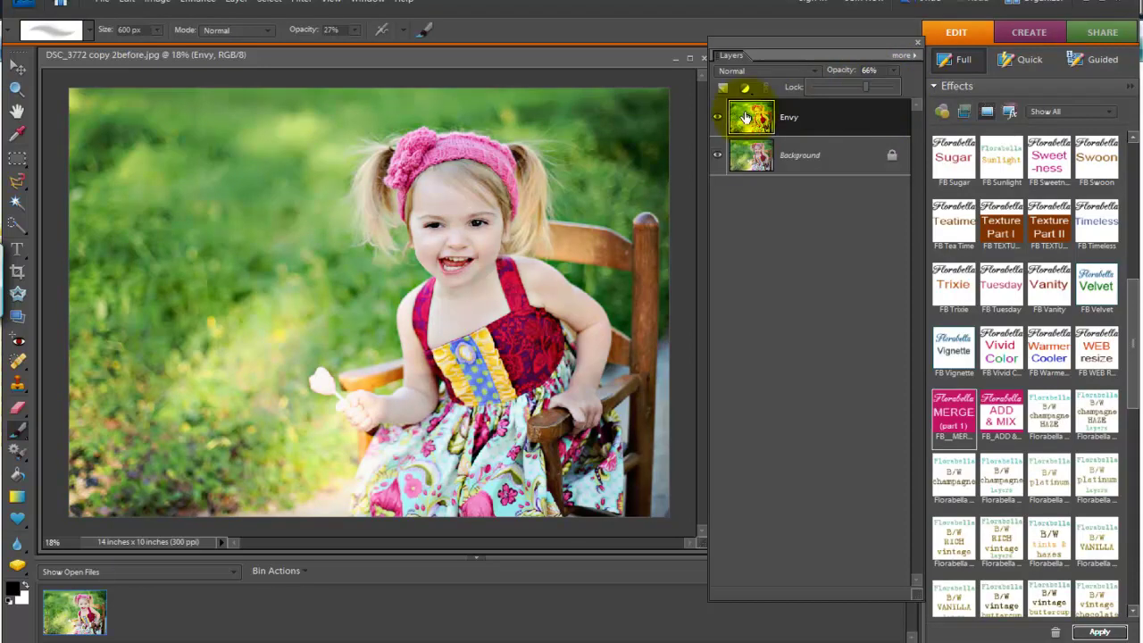
left_click(717, 117)
left_click(719, 115)
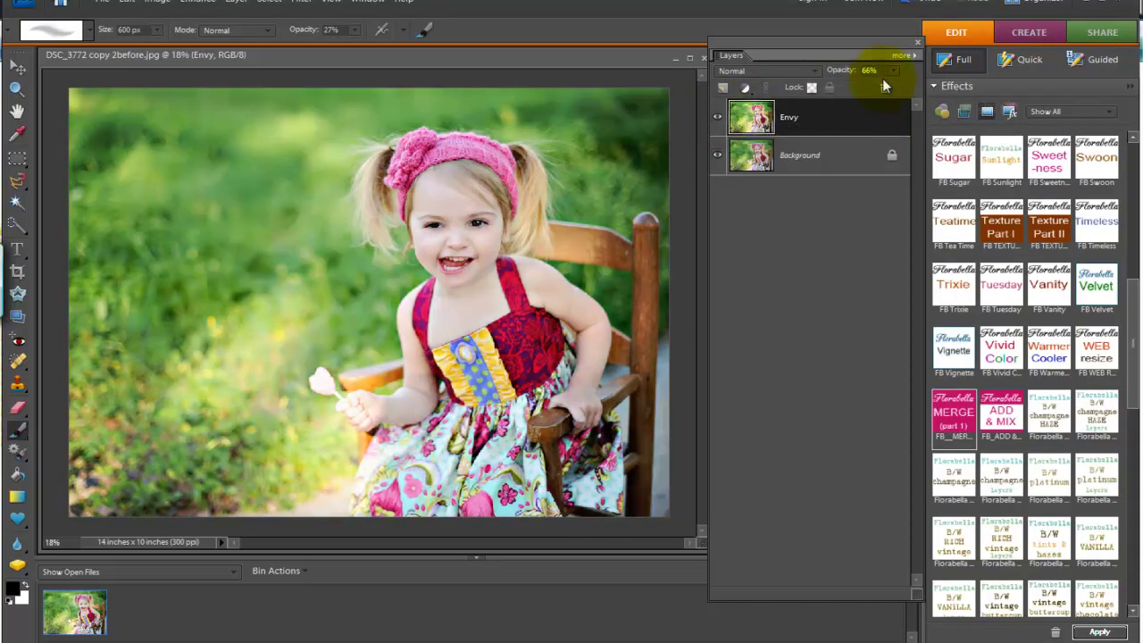
left_click(892, 71)
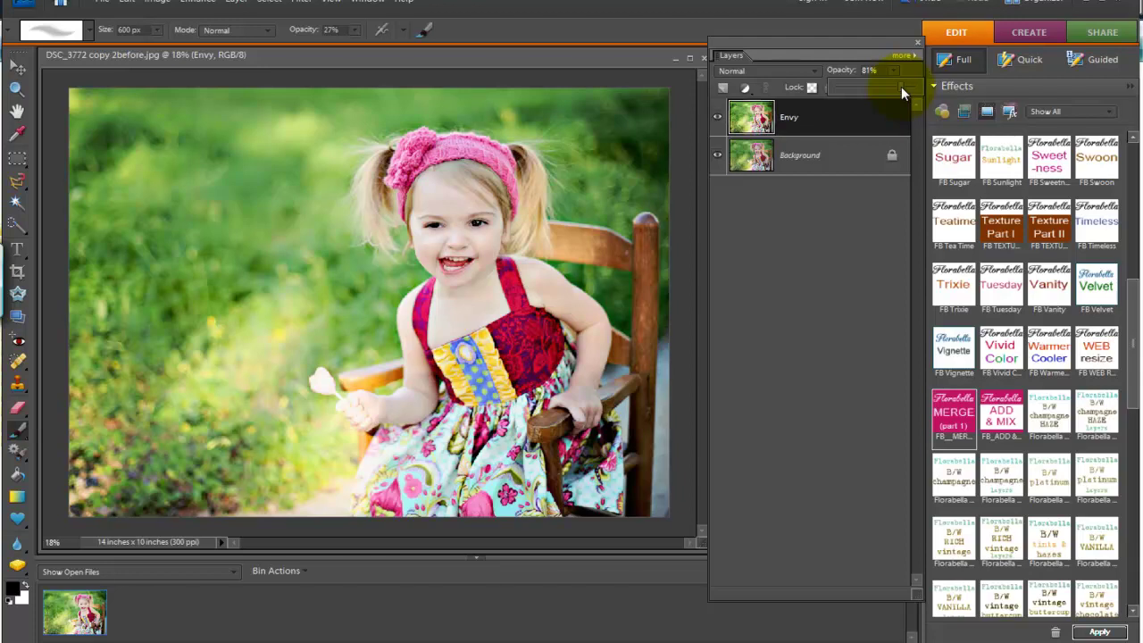
Run FB ADD & MIX, apply FB Tea Time, and select its Lighten layer.
double_click(1007, 420)
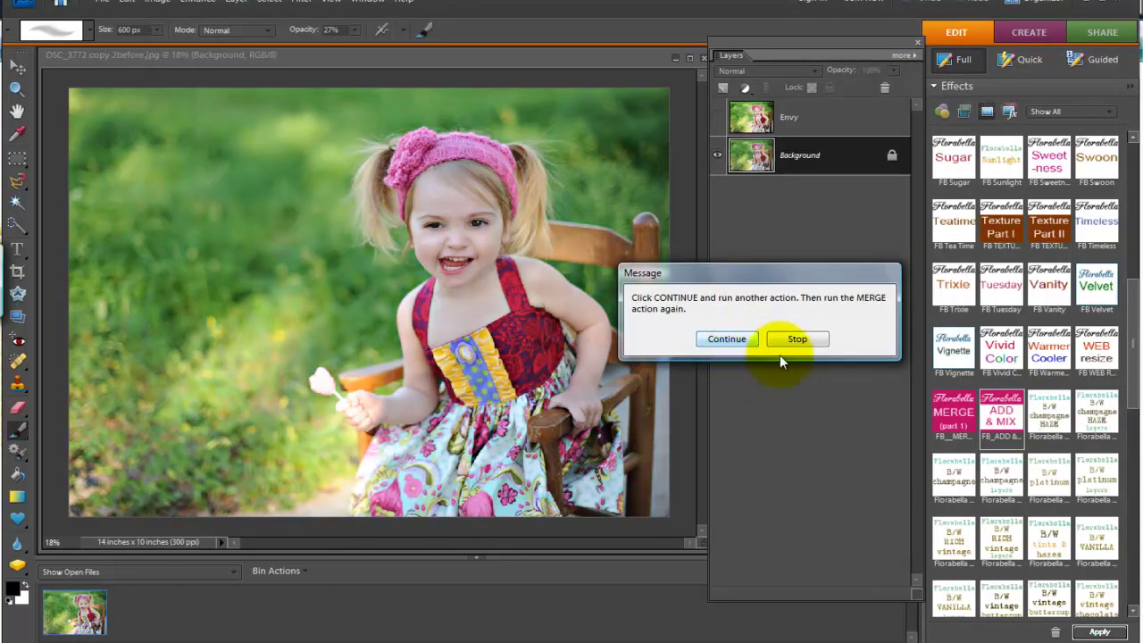
left_click(733, 339)
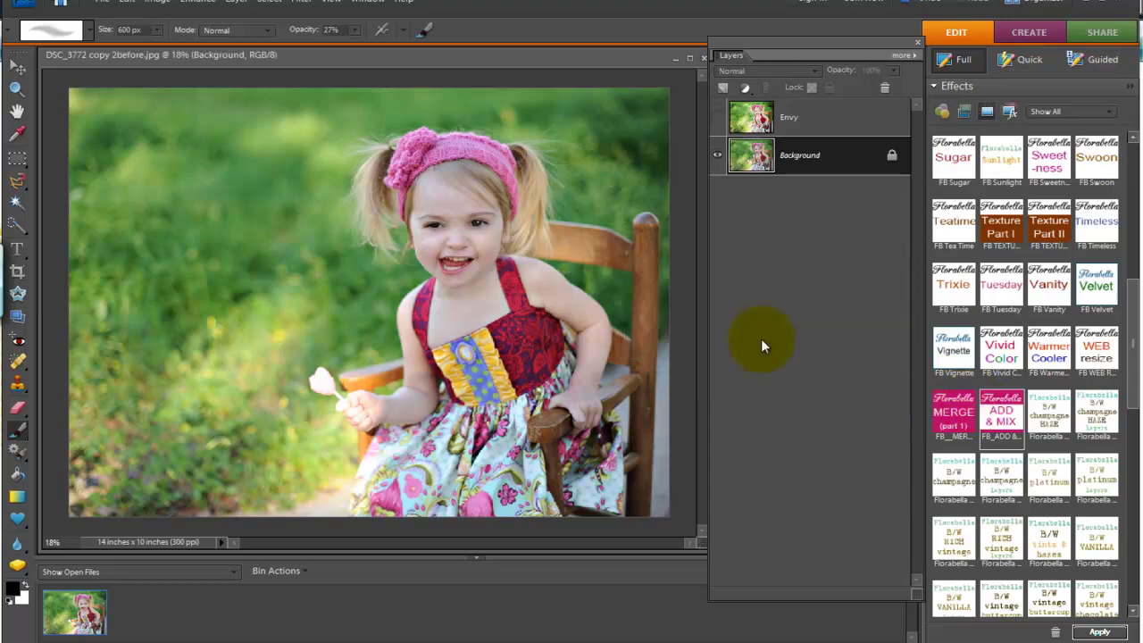
left_click_drag(1132, 350, 1122, 336)
left_click(956, 254)
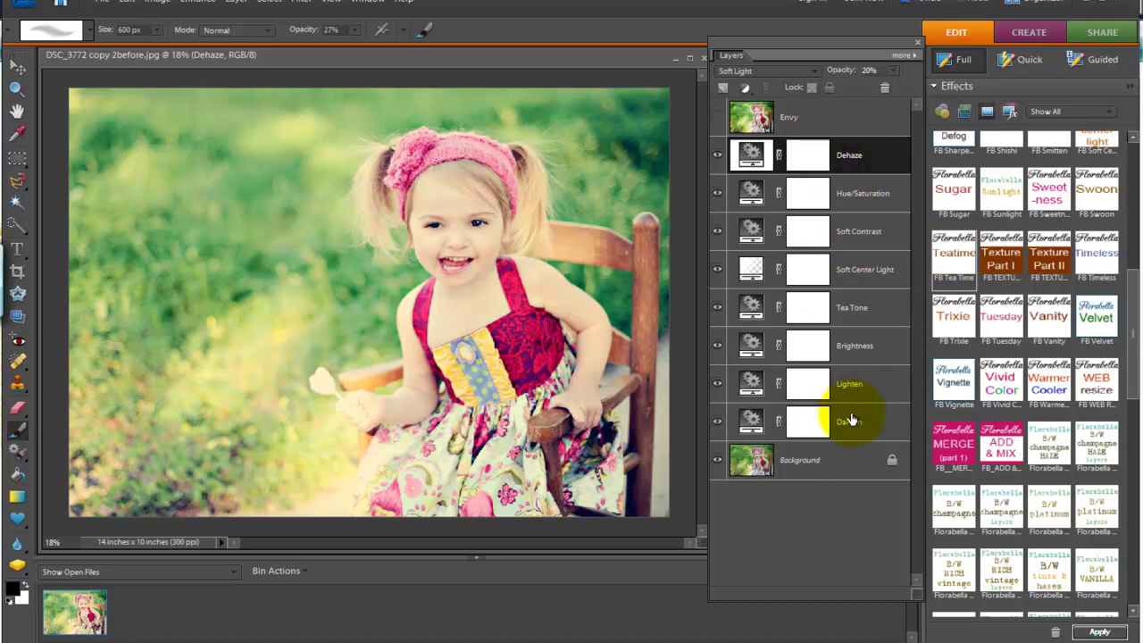
left_click(862, 385)
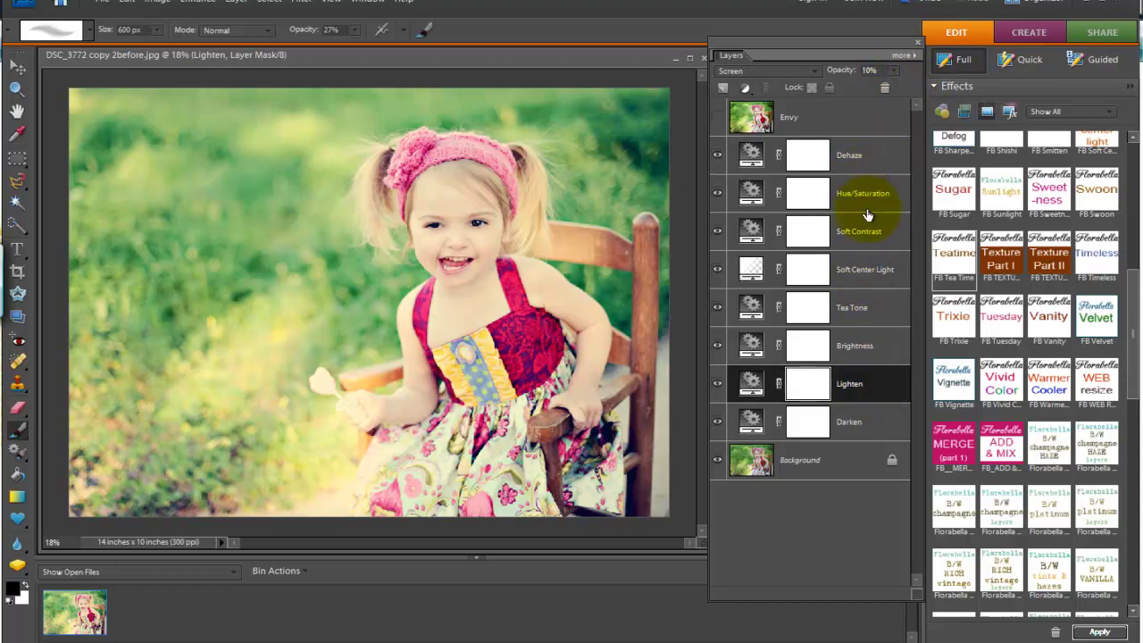
Merge the Tea Time layers with FB MERGE (part 1) and name the result Teatime.
left_click(954, 447)
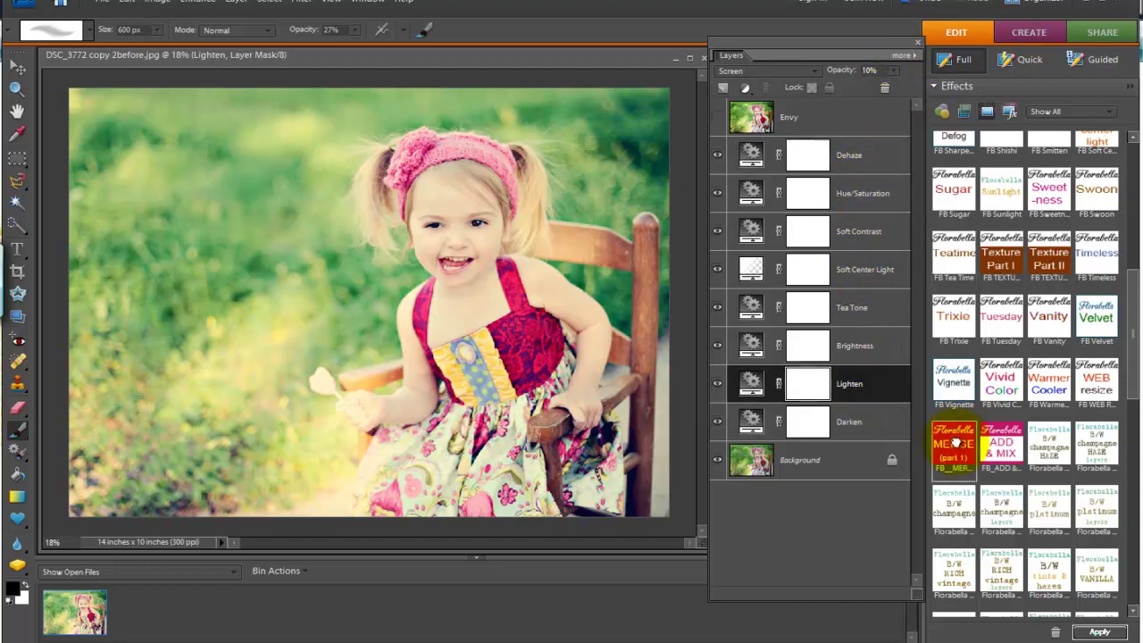
double_click(954, 444)
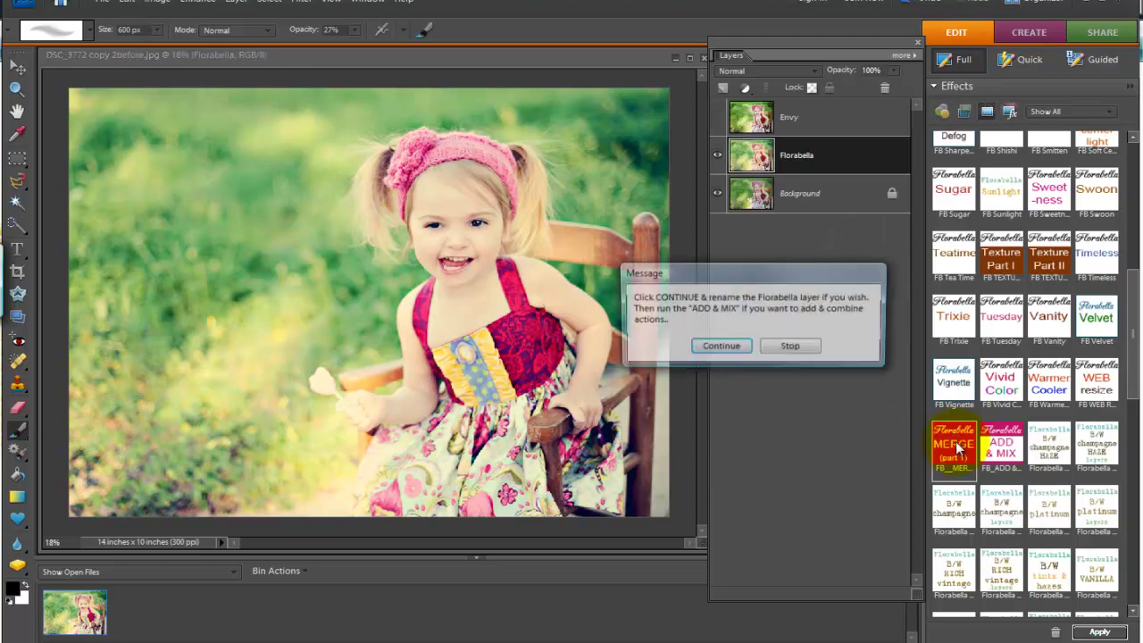
left_click(736, 348)
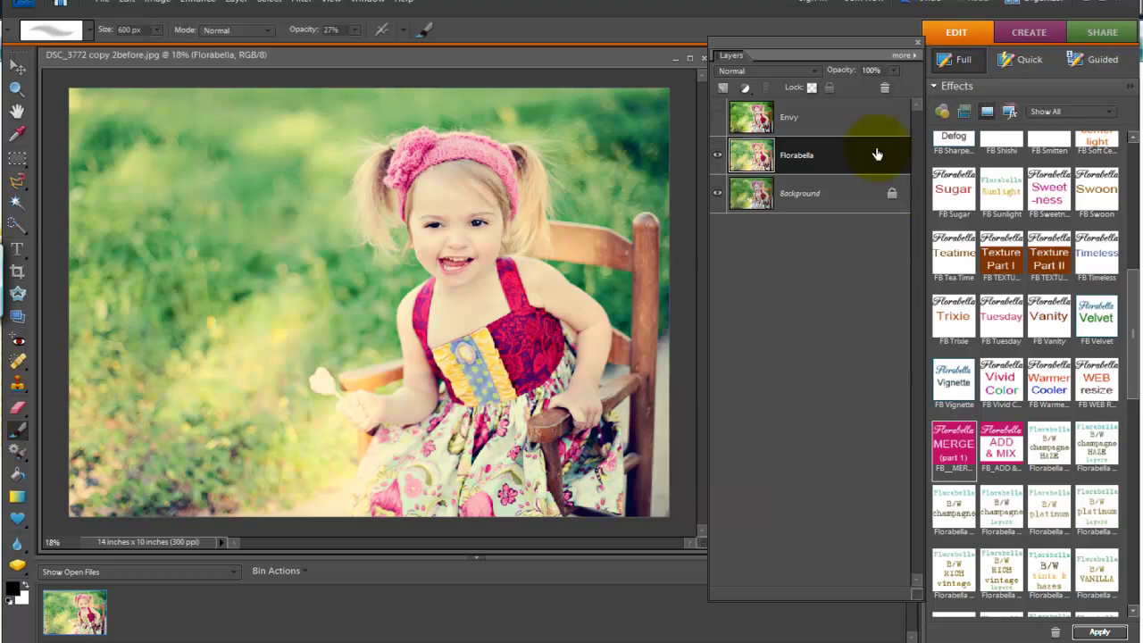
double_click(804, 157)
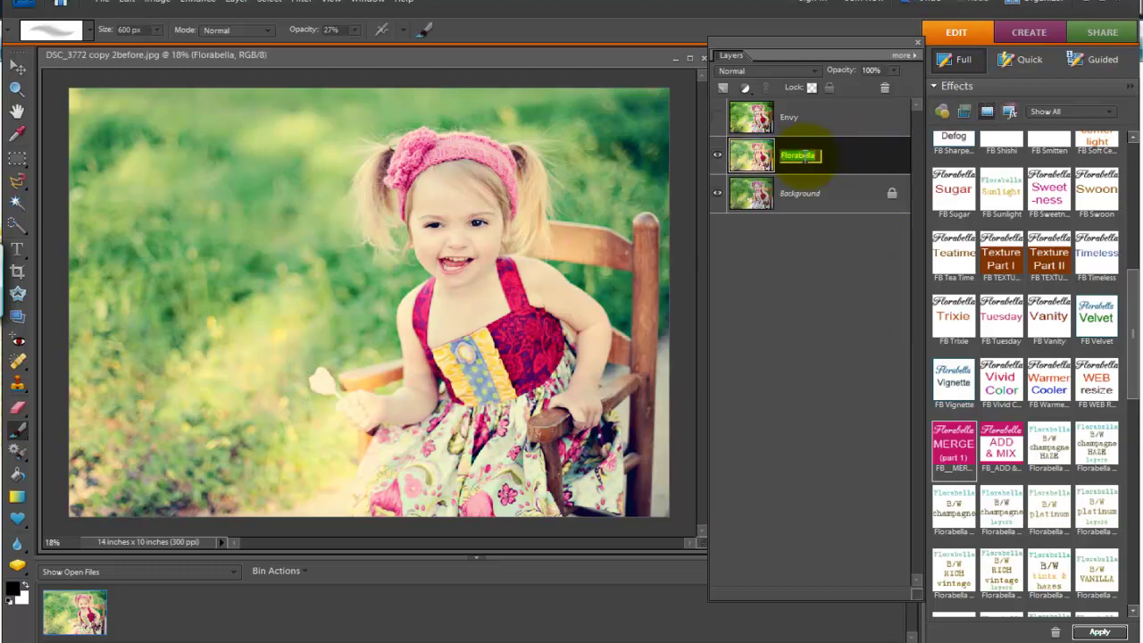
type("Teatime")
key("Return")
Make the Teatime and Envy layers visible and lower the Envy layer's opacity.
left_click(716, 154)
left_click(716, 118)
left_click(822, 121)
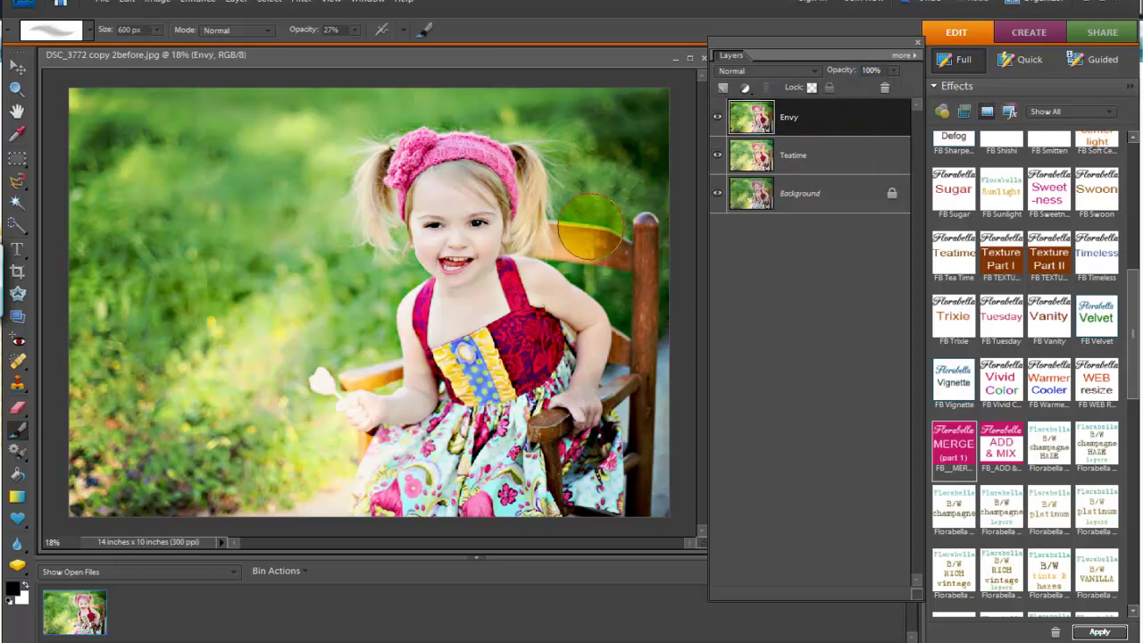
left_click(892, 69)
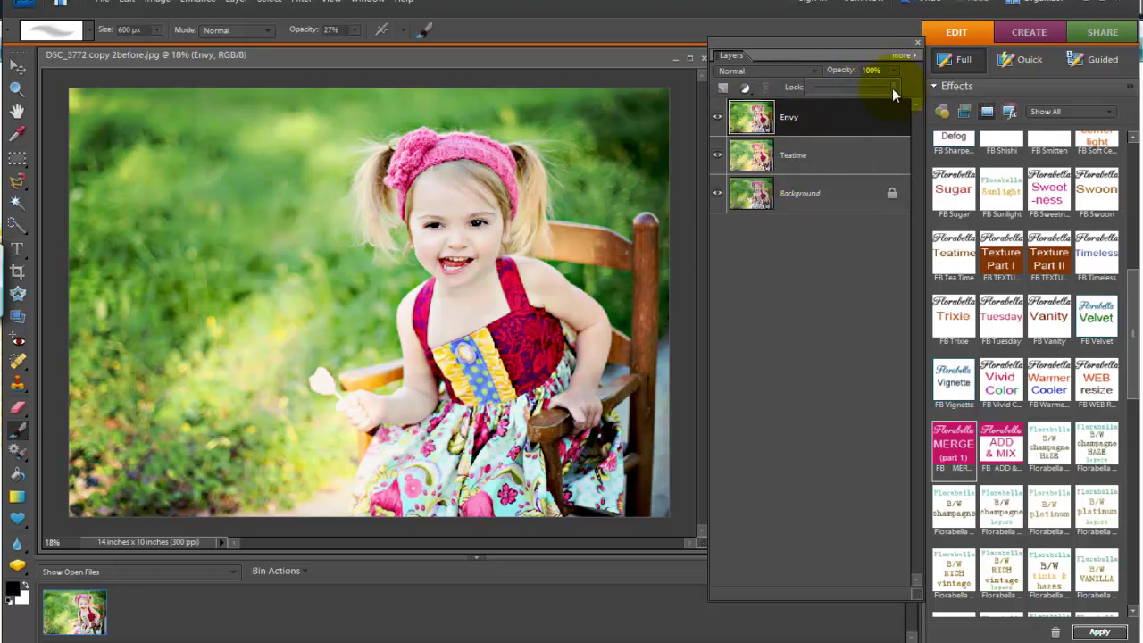
left_click_drag(892, 87, 851, 87)
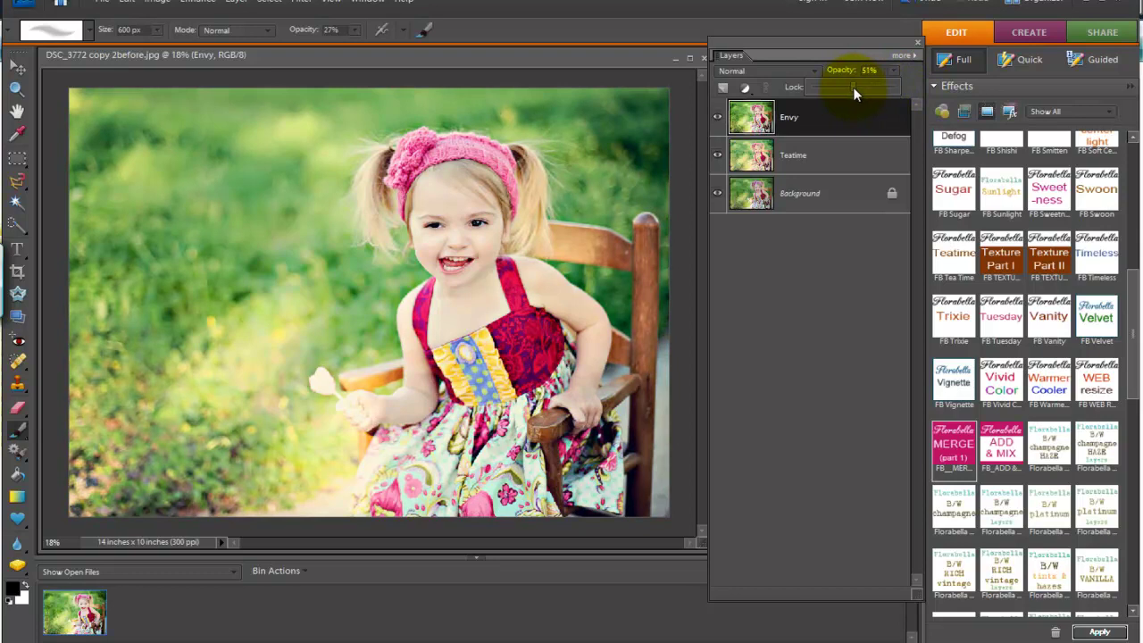
Set Teatime to 96% opacity and settle the Envy layer at about 72%.
left_click(818, 162)
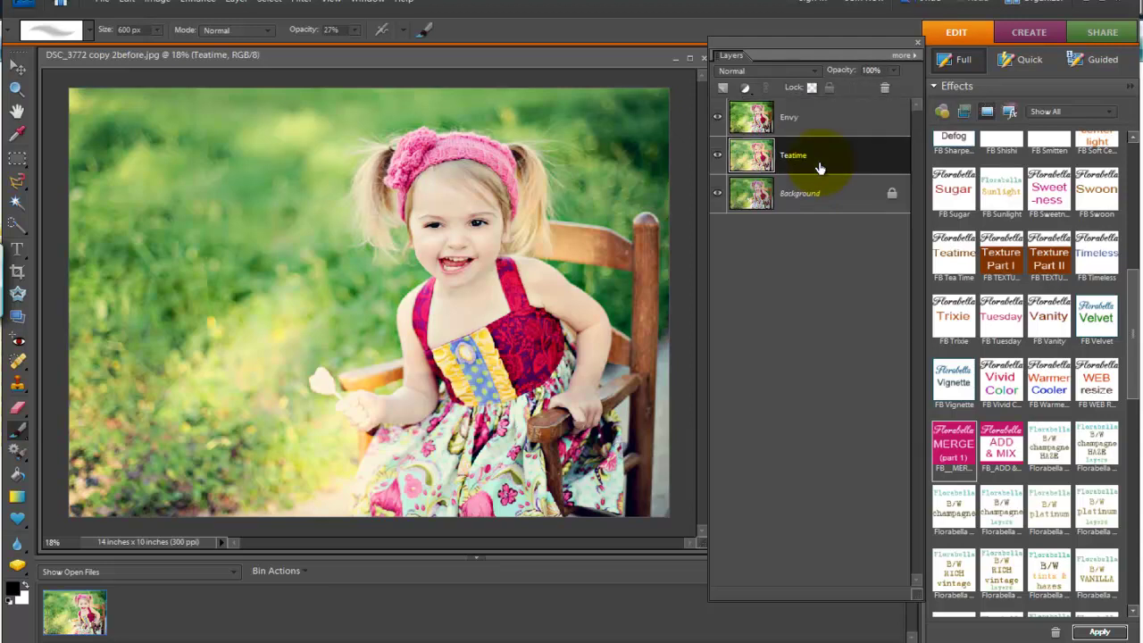
left_click(892, 70)
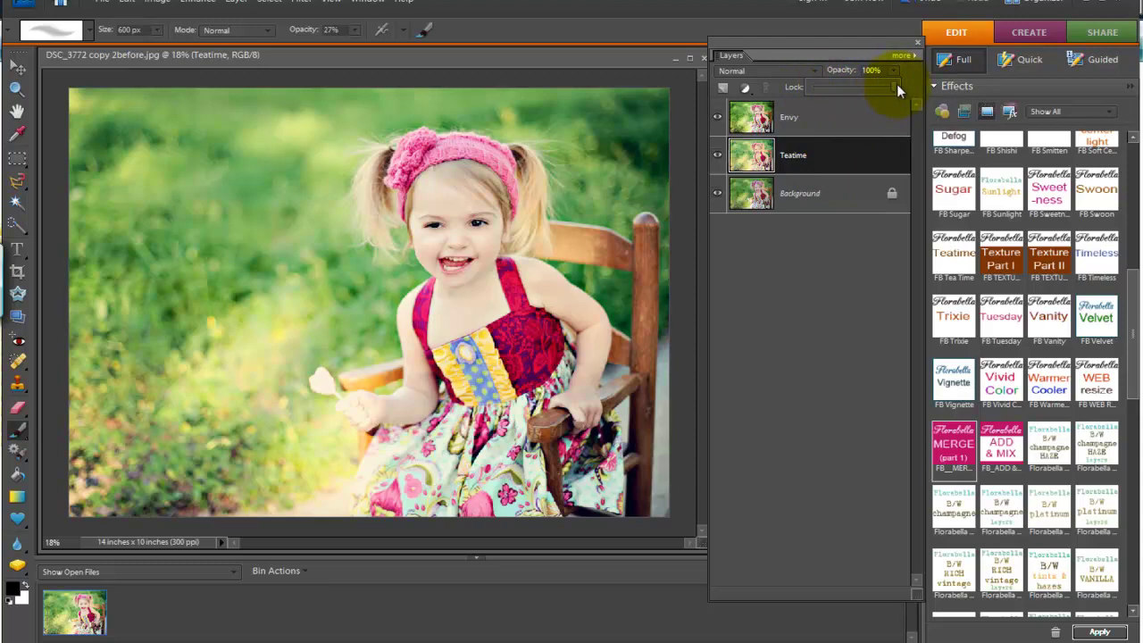
left_click_drag(891, 87, 852, 89)
left_click(837, 115)
left_click(891, 70)
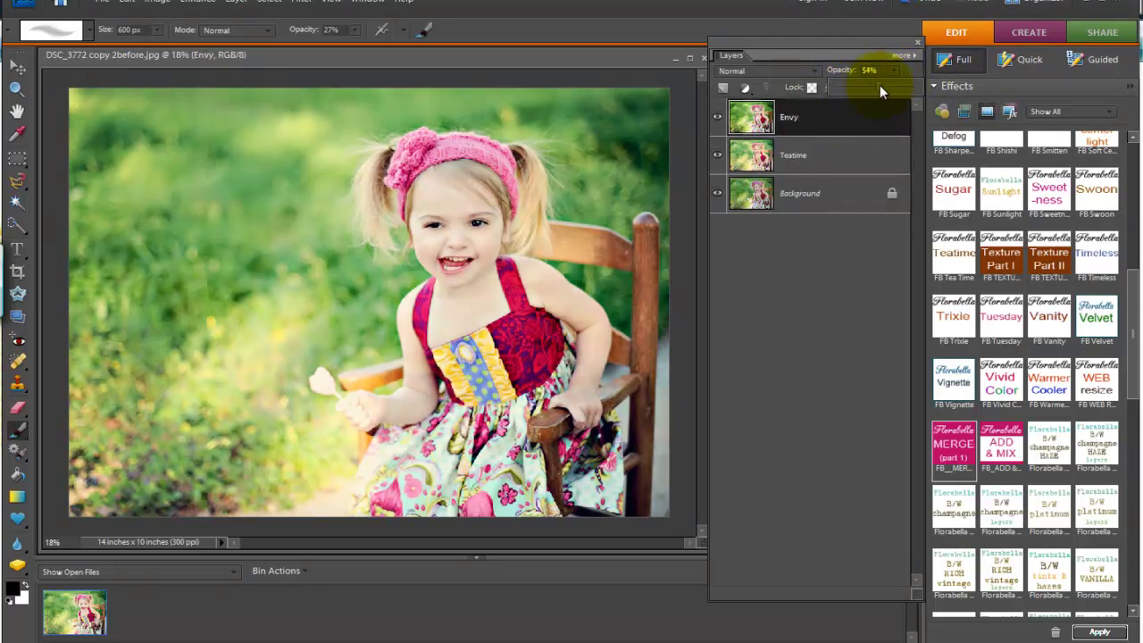
left_click_drag(884, 91, 892, 90)
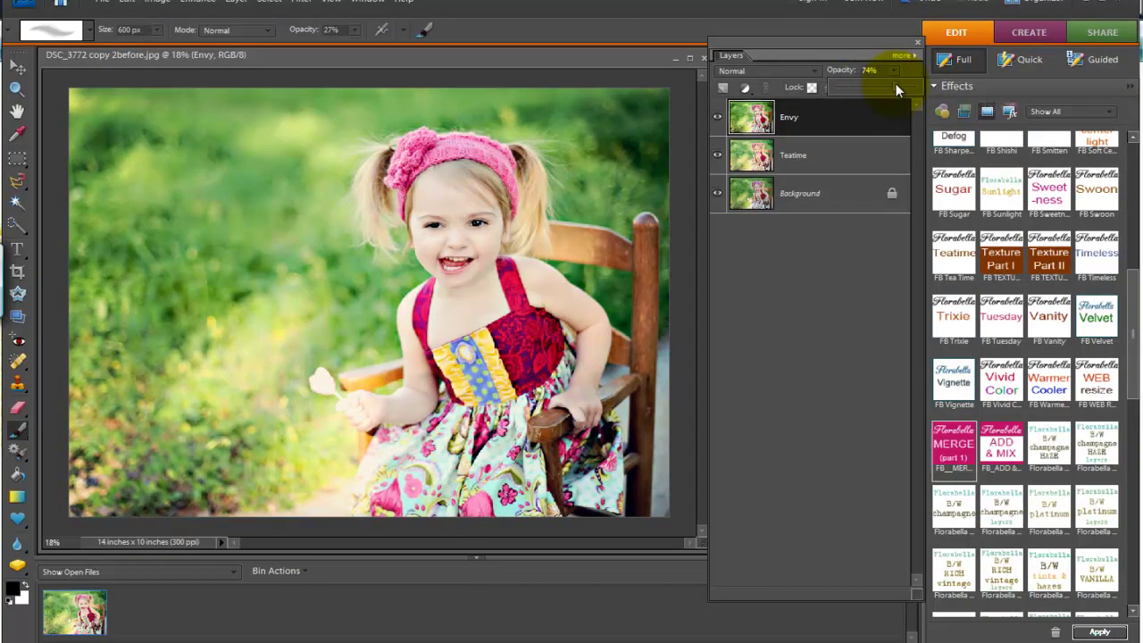
left_click_drag(895, 86, 893, 87)
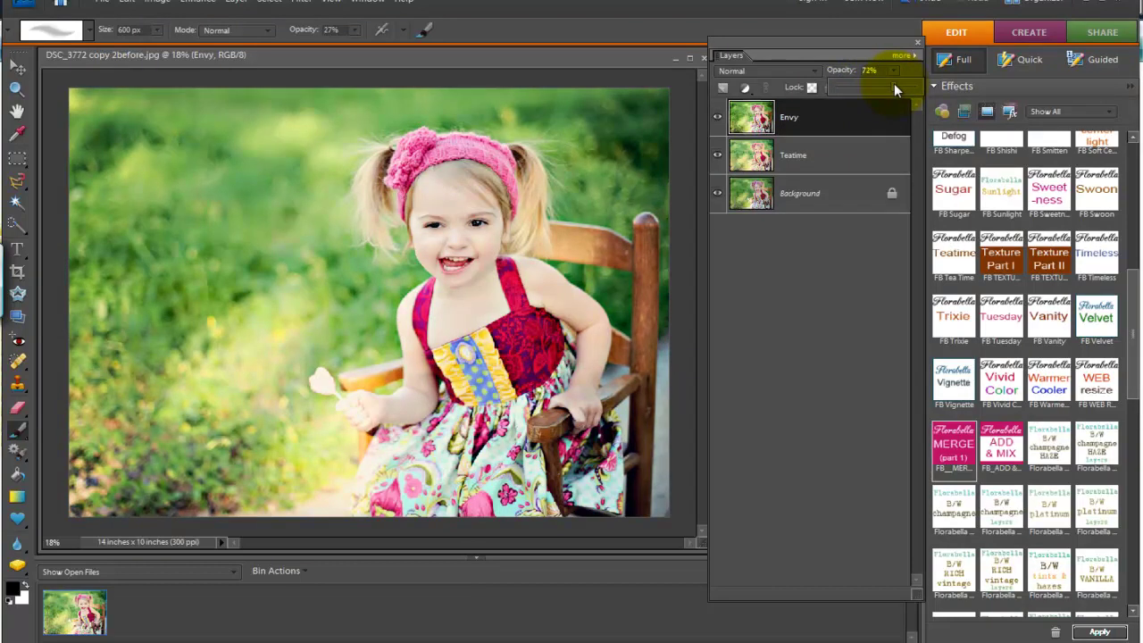
right_click(860, 159)
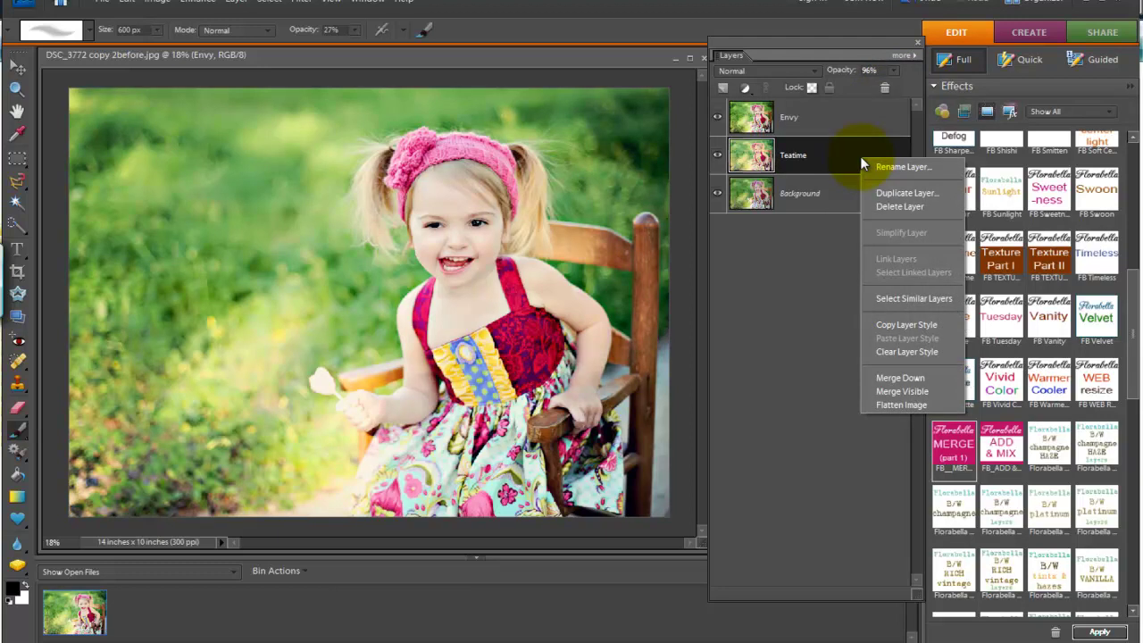
Delete the Envy and Teatime layers, leaving only the original Background.
left_click(827, 235)
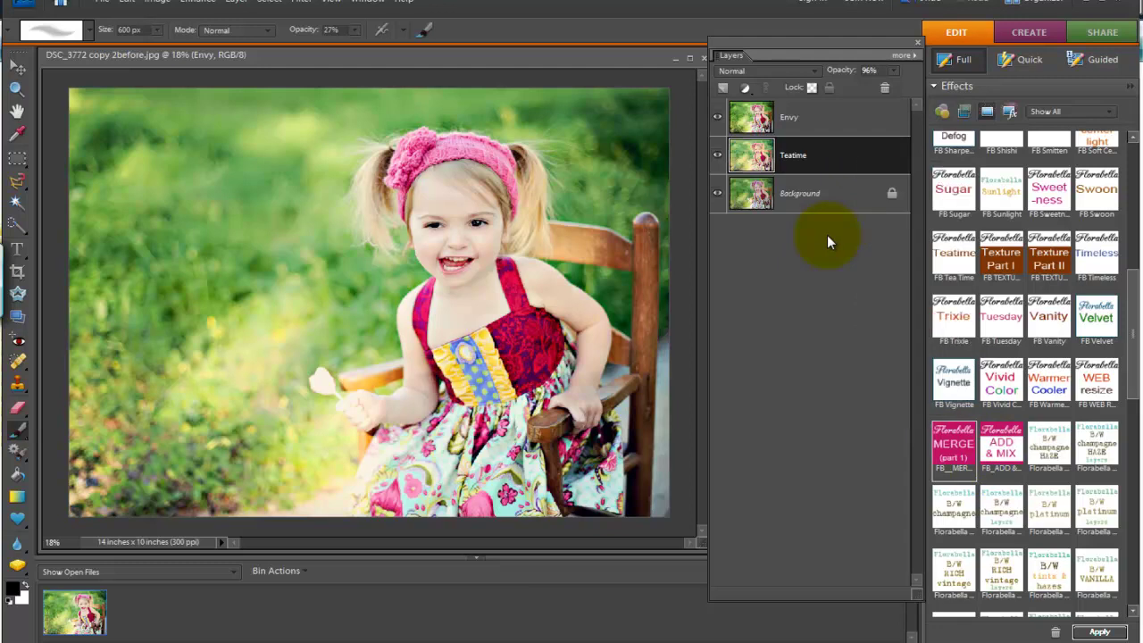
left_click(831, 116)
left_click(837, 153, "ctrl")
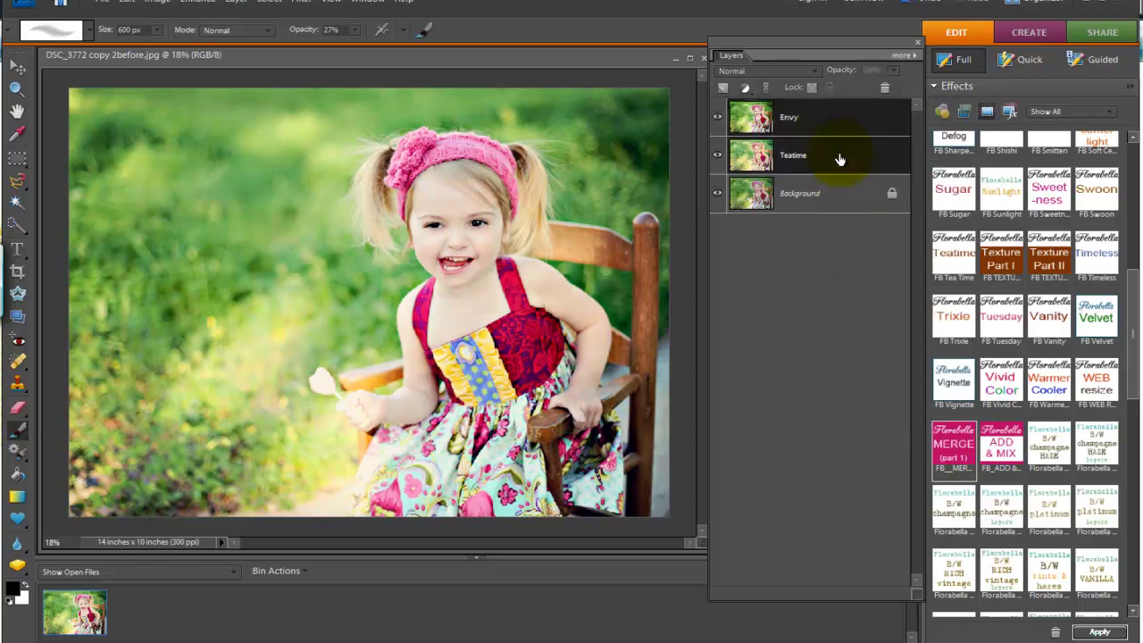
left_click(884, 88)
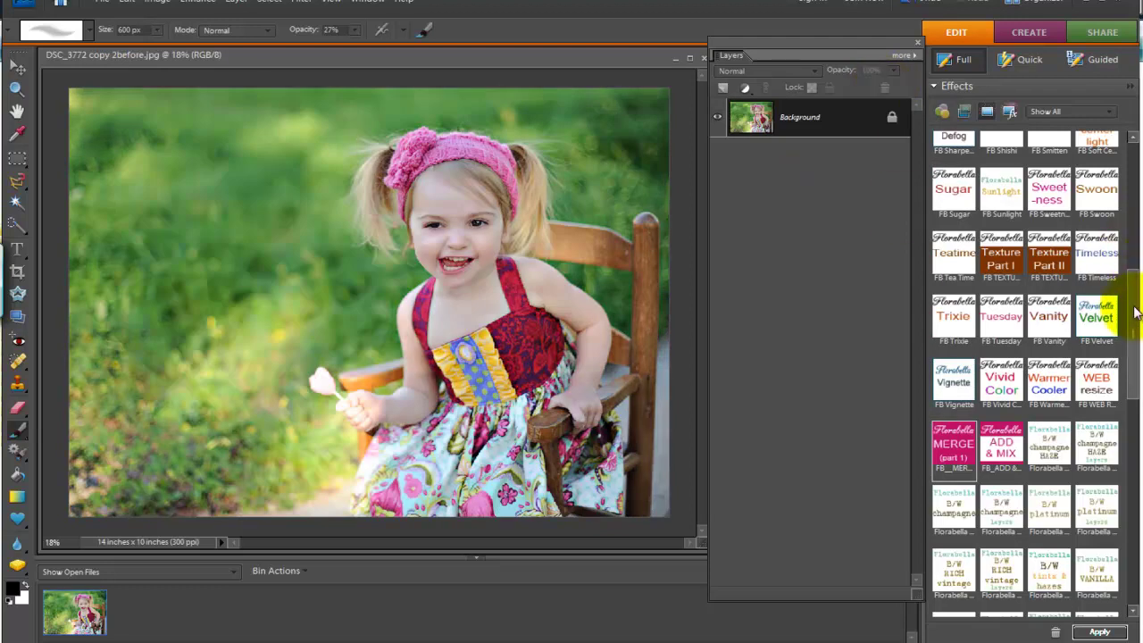
left_click_drag(1136, 311, 1139, 296)
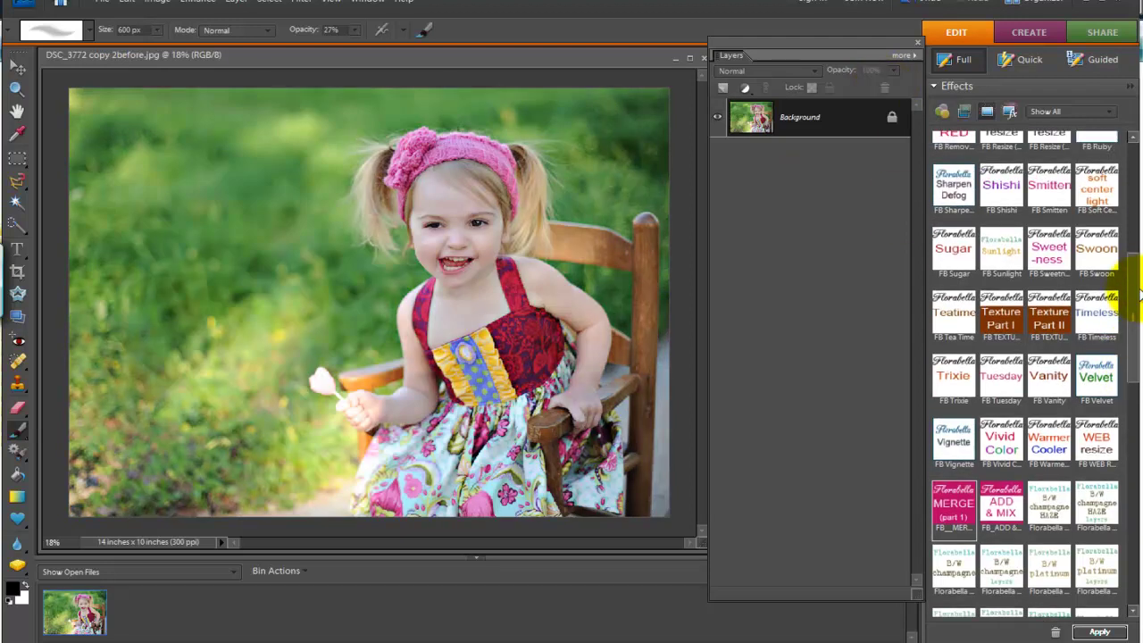
left_click_drag(1139, 295, 1139, 215)
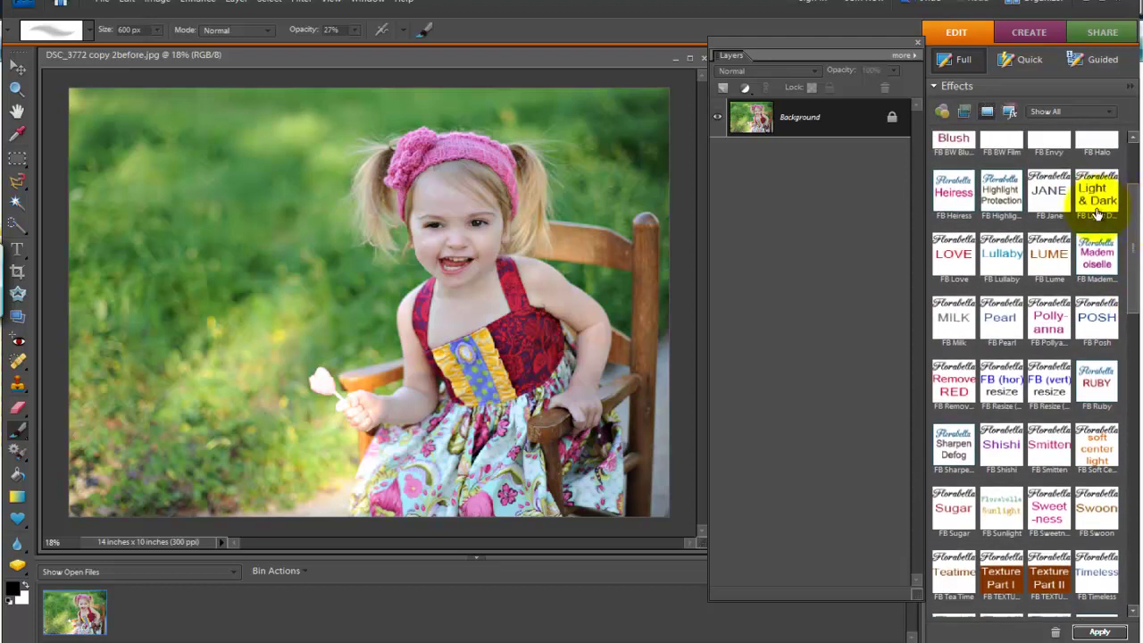
Apply FB Jane, preview its Urban Jane and Hazy Jane layers, and leave both hidden.
double_click(1049, 190)
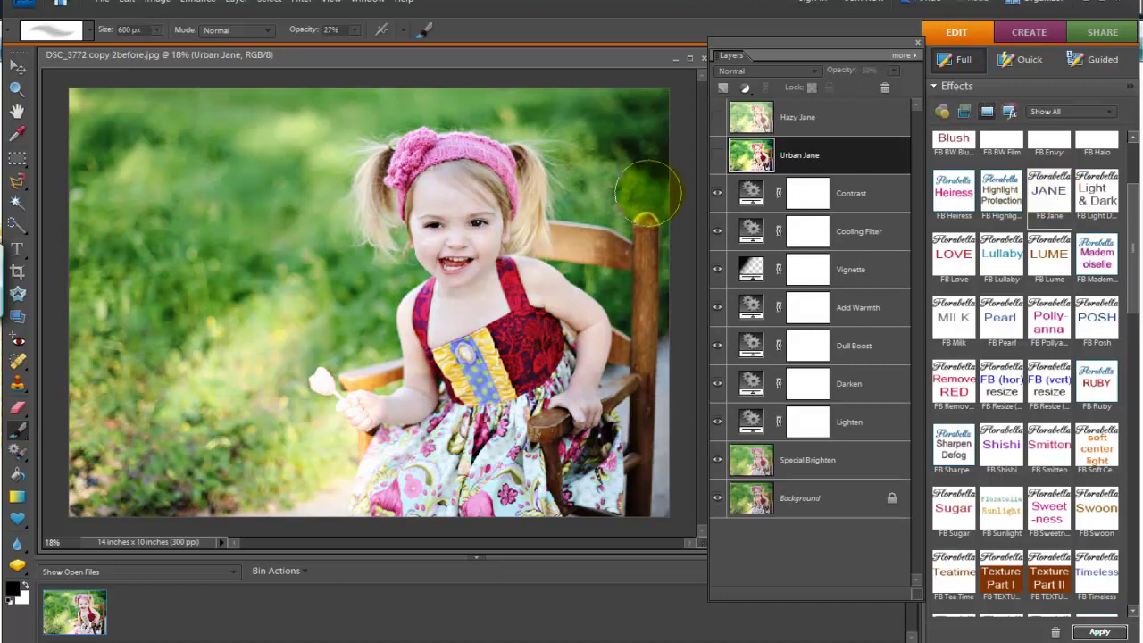
left_click(716, 157)
left_click(717, 119)
left_click(718, 119)
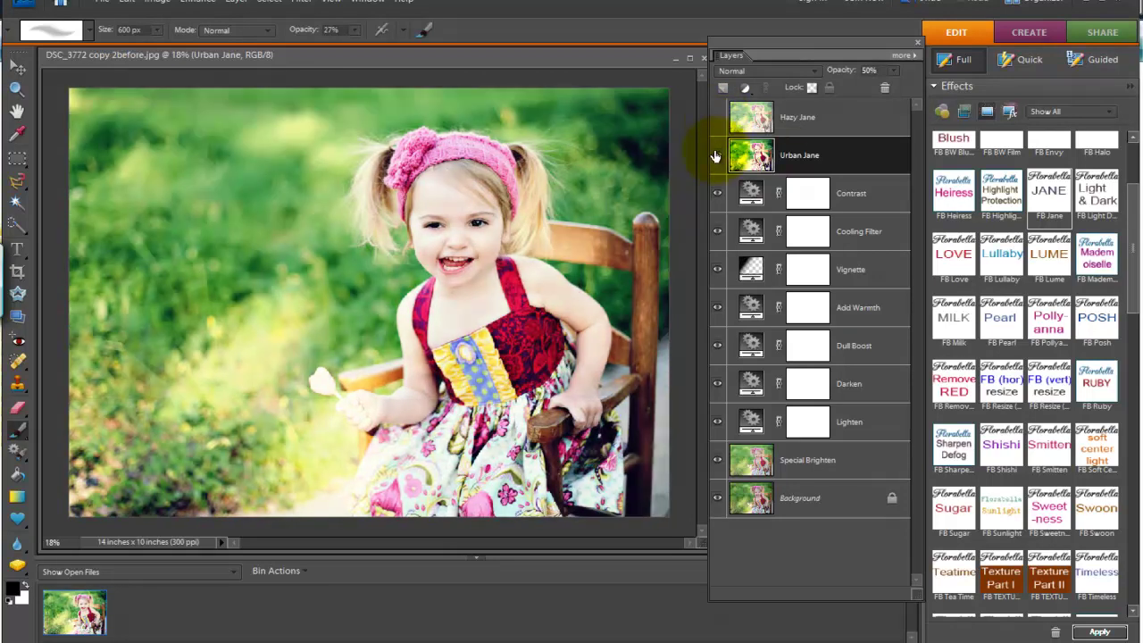
left_click(716, 152)
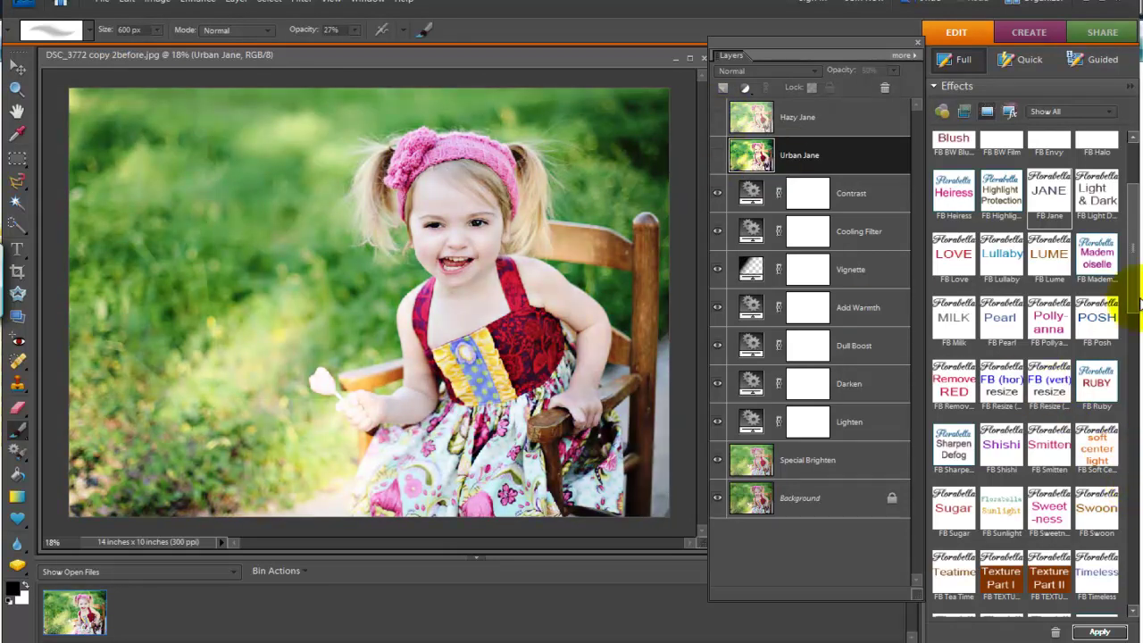
Merge the Jane base adjustments into a Florabella layer with FB MERGE (part 1).
left_click_drag(1130, 290, 1129, 413)
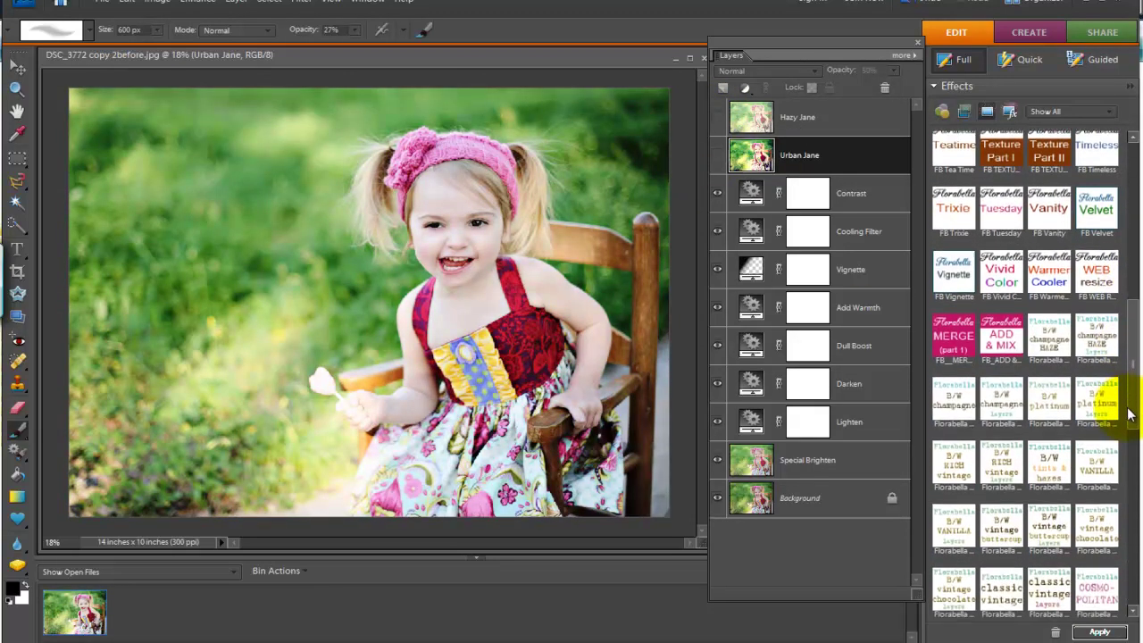
double_click(948, 336)
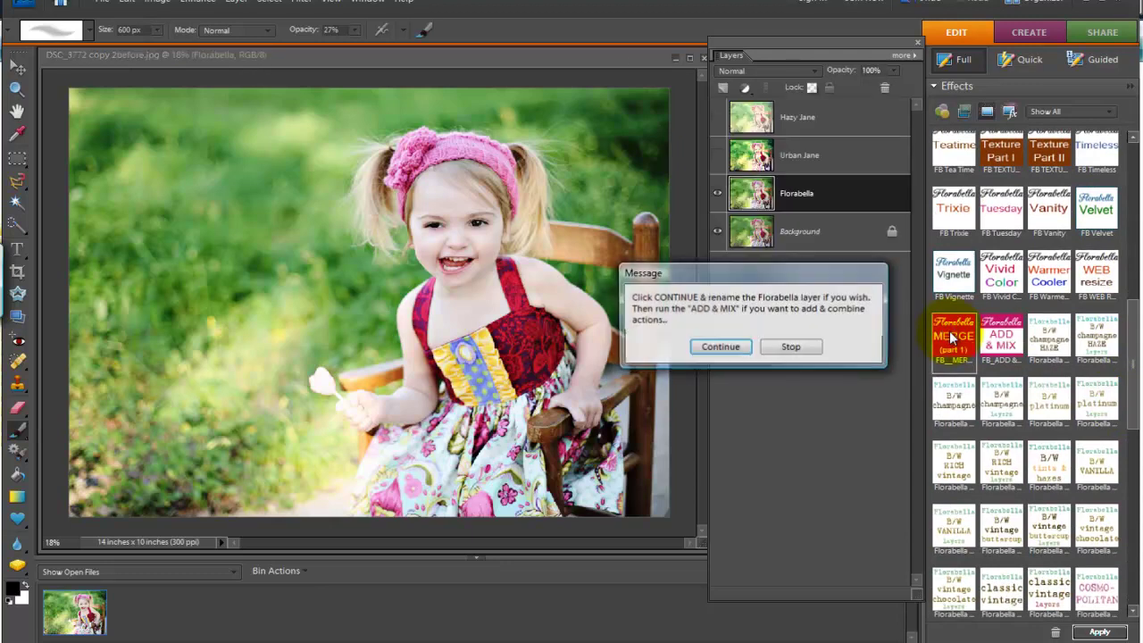
left_click(742, 348)
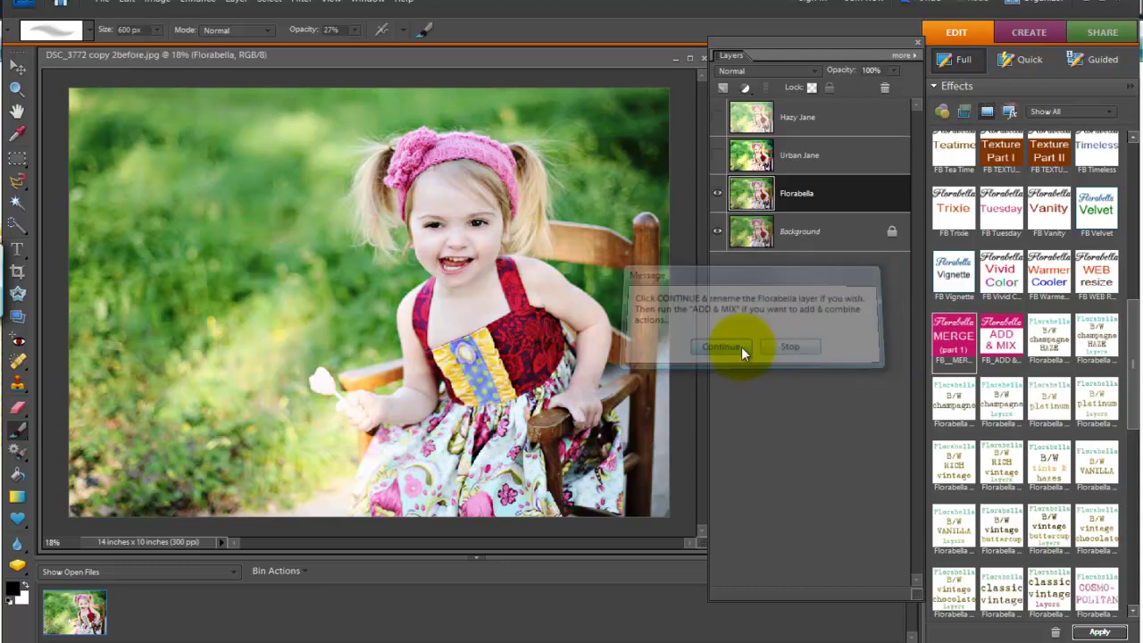
Preview Urban Jane and Hazy Jane, leave them hidden, and start FB ADD & MIX.
left_click(716, 156)
left_click(716, 117)
left_click(717, 117)
left_click(717, 155)
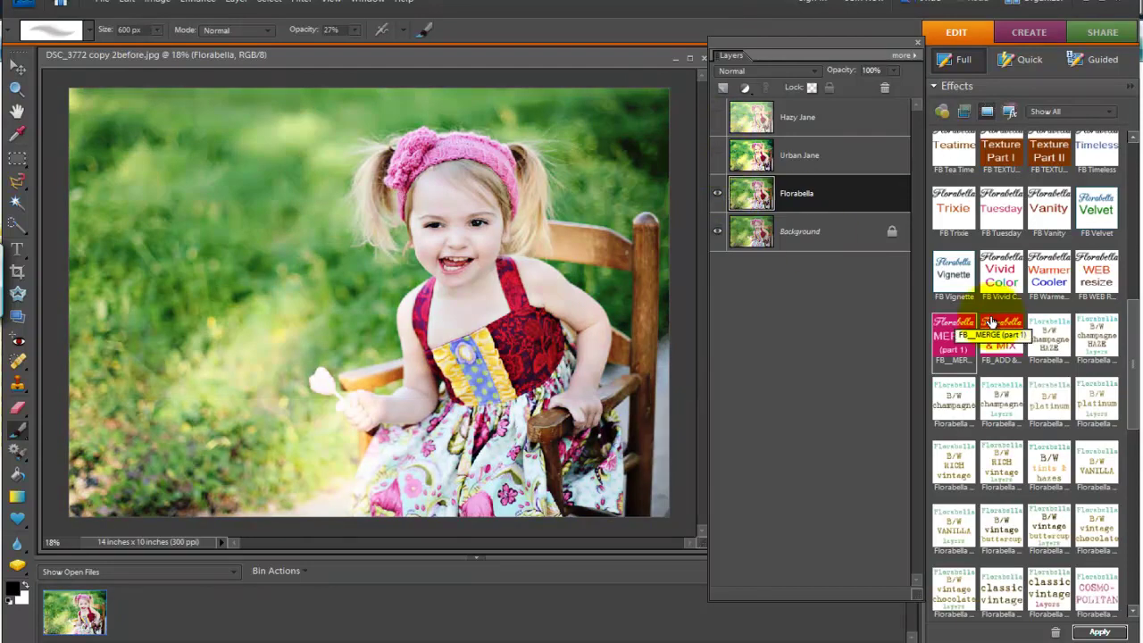
double_click(1004, 345)
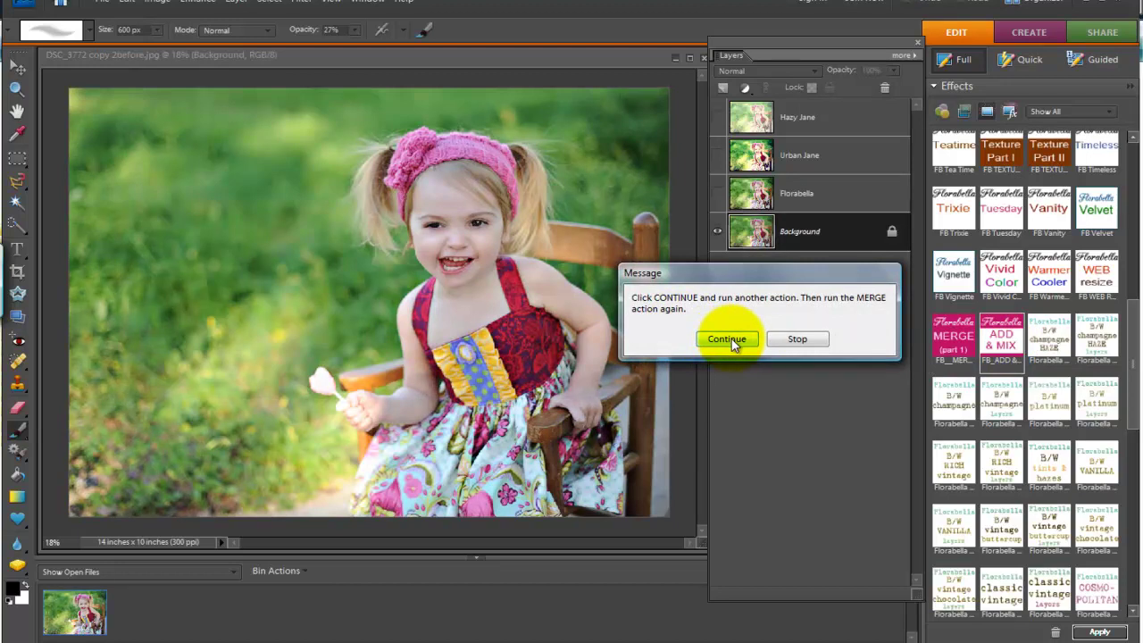
Apply the FB Swoon effect, then run FB MERGE (part 1) to merge it into a new Florabella layer.
left_click(727, 340)
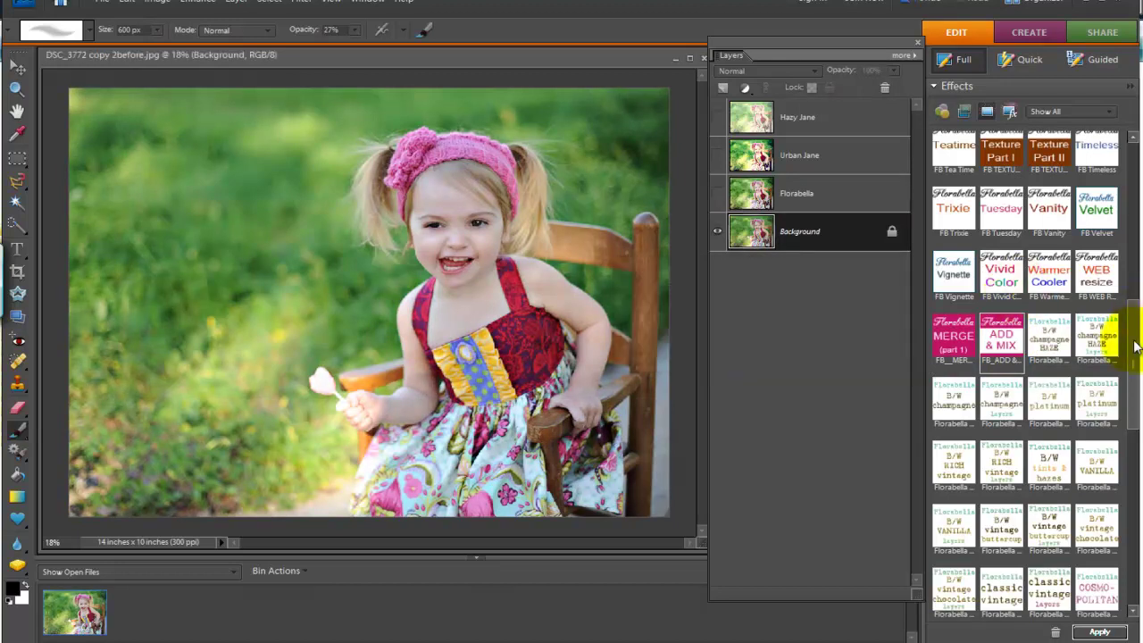
left_click_drag(1131, 331, 1104, 247)
double_click(1091, 439)
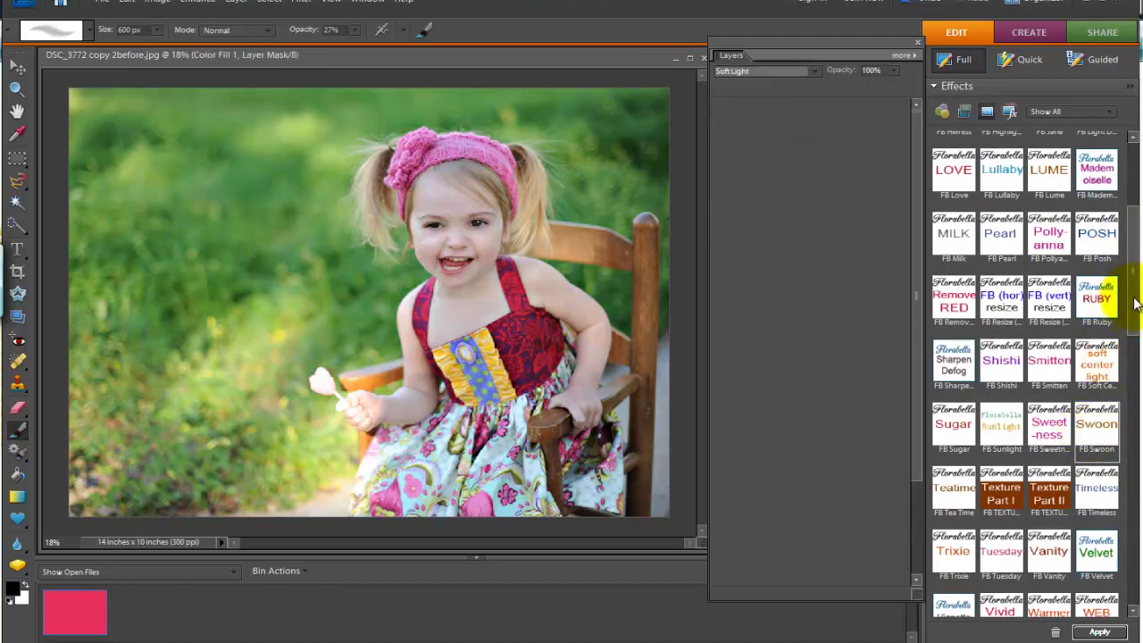
left_click_drag(1134, 295, 1136, 392)
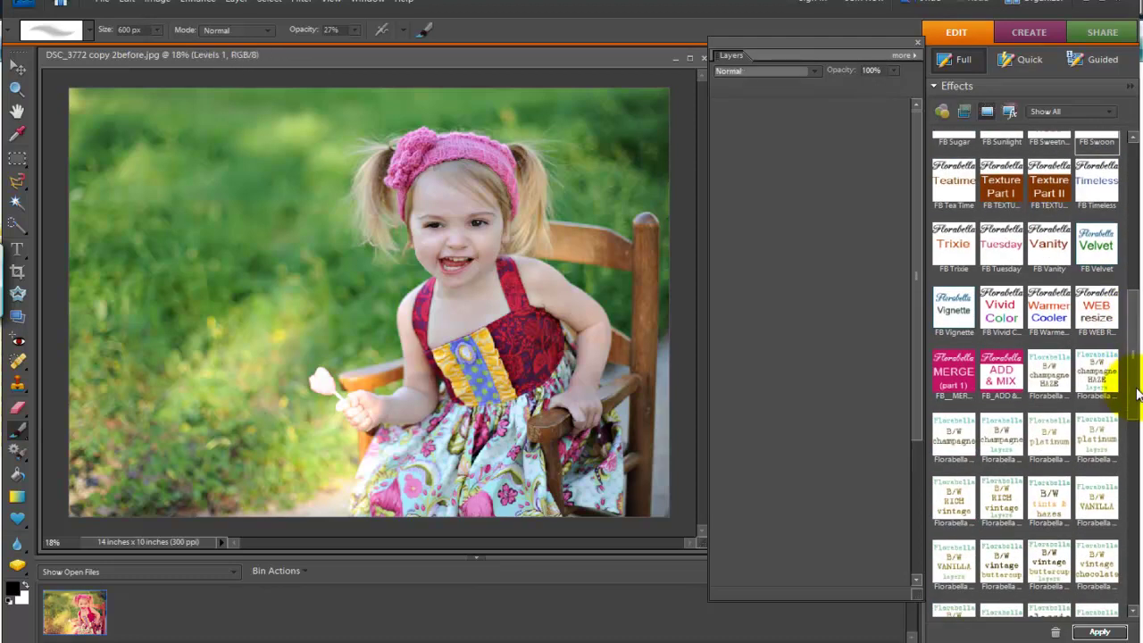
double_click(961, 378)
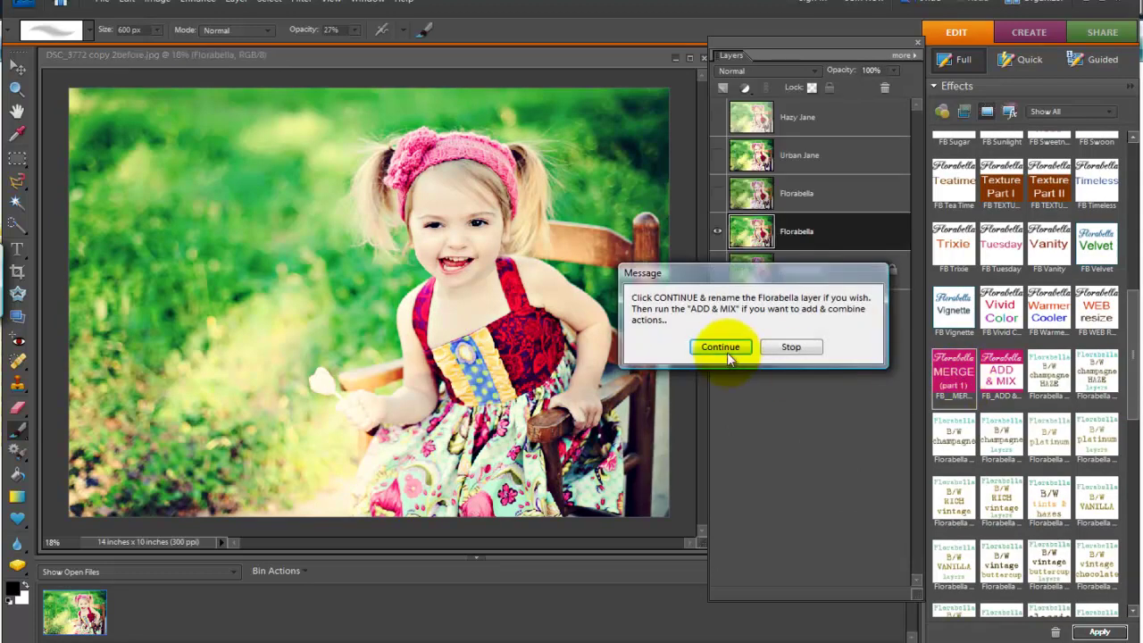
Rename the new merged Florabella layer to 'Swoon' and make it visible.
left_click(721, 347)
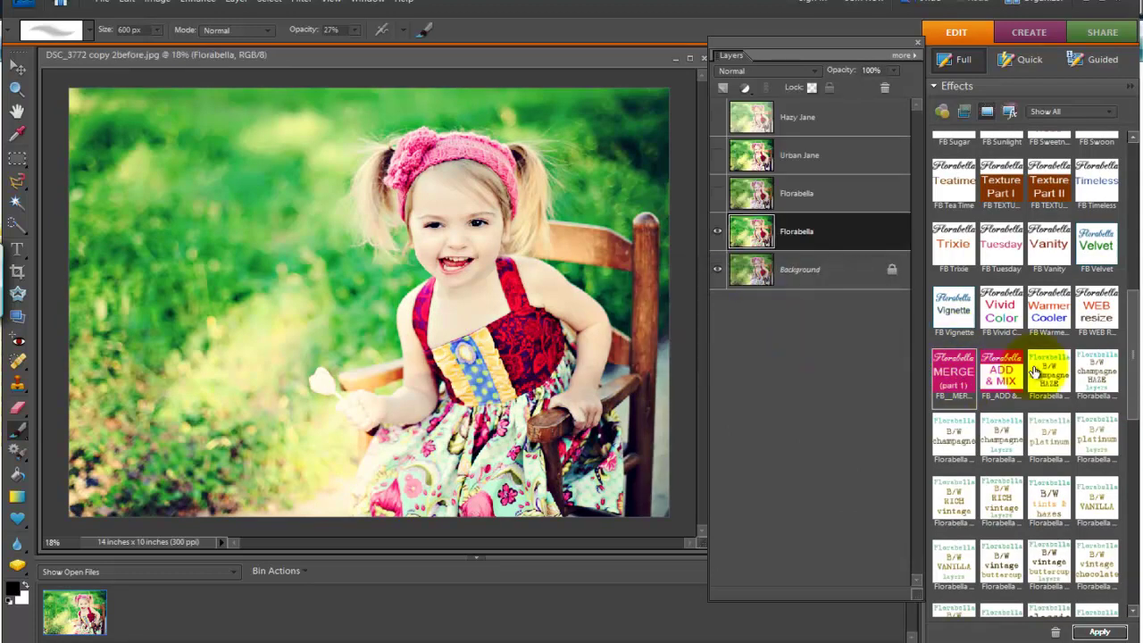
double_click(796, 231)
type("Swe")
key("BackSpace")
type("oon")
key("Return")
left_click(716, 232)
Show the Florabella and Urban Jane layers at 18% and 31% opacity.
left_click(895, 71)
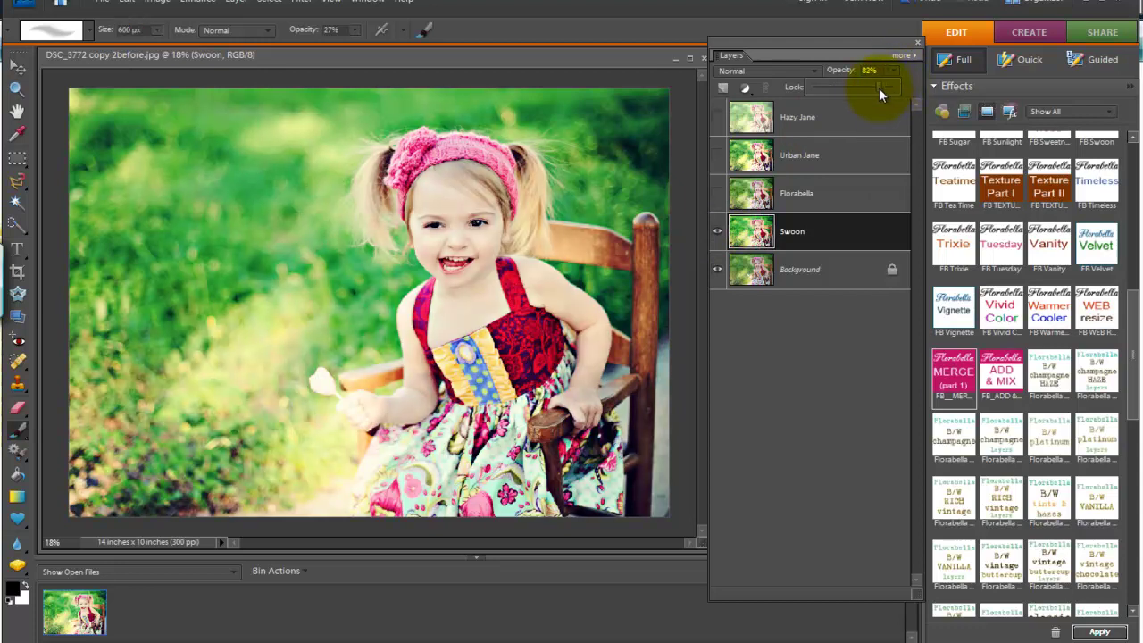
left_click(716, 193)
left_click(786, 194)
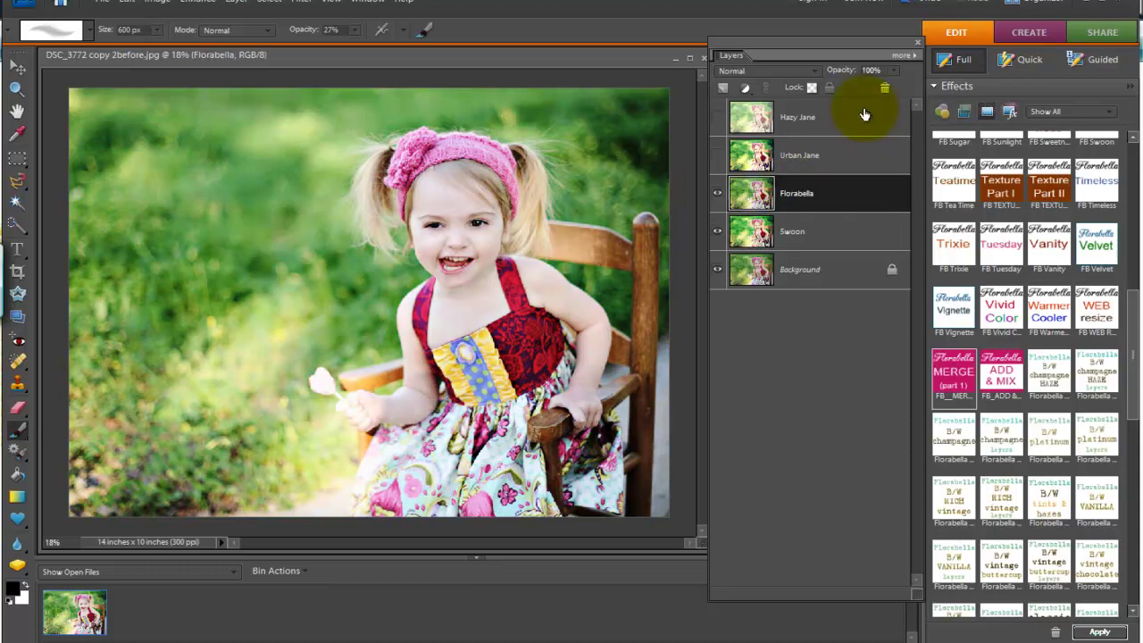
left_click(894, 71)
left_click_drag(863, 89, 826, 91)
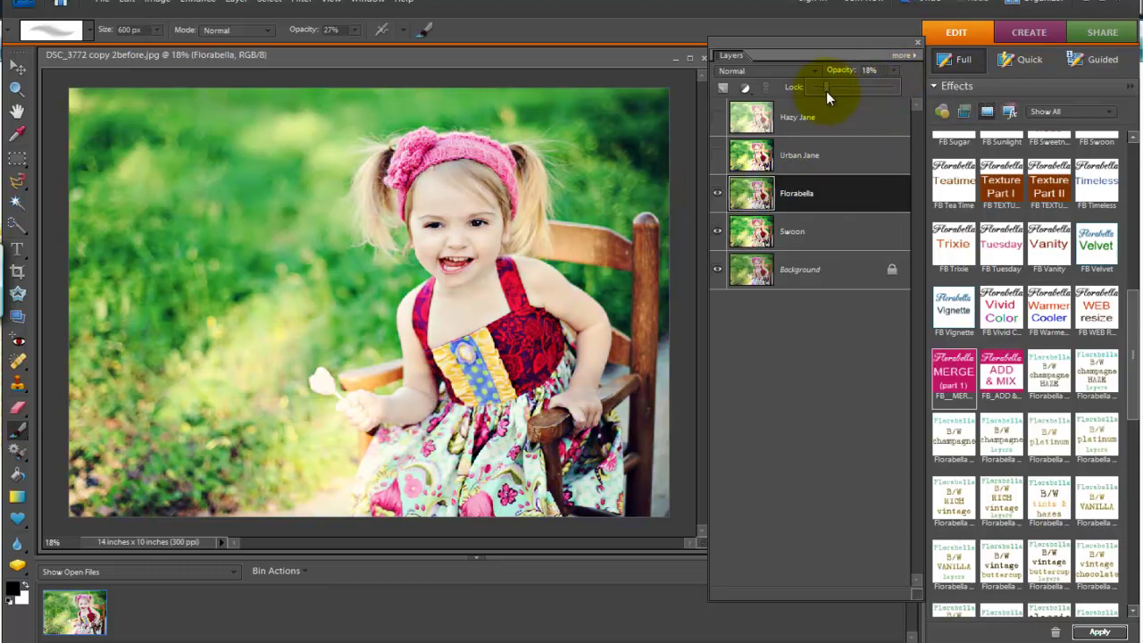
left_click(717, 155)
left_click(757, 155)
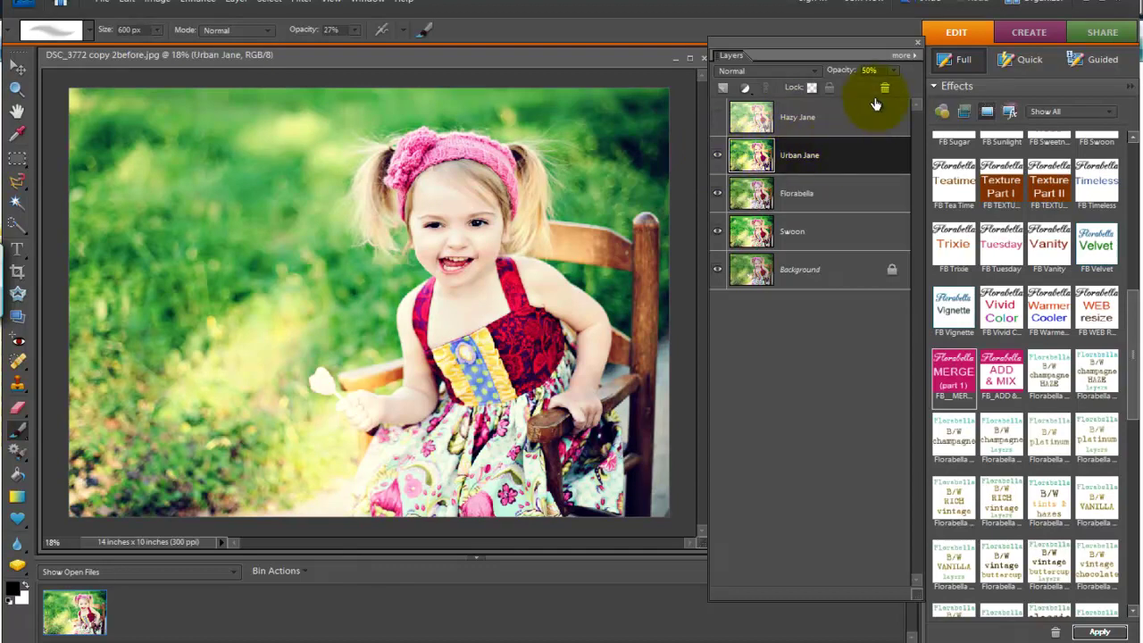
left_click(894, 72)
left_click_drag(859, 86, 857, 86)
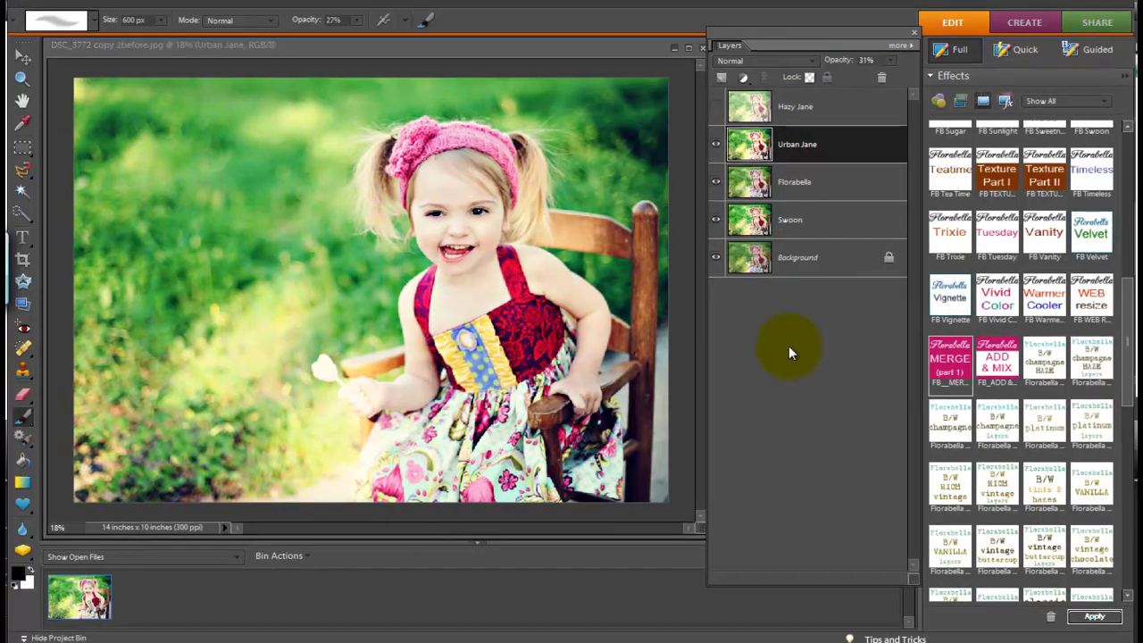